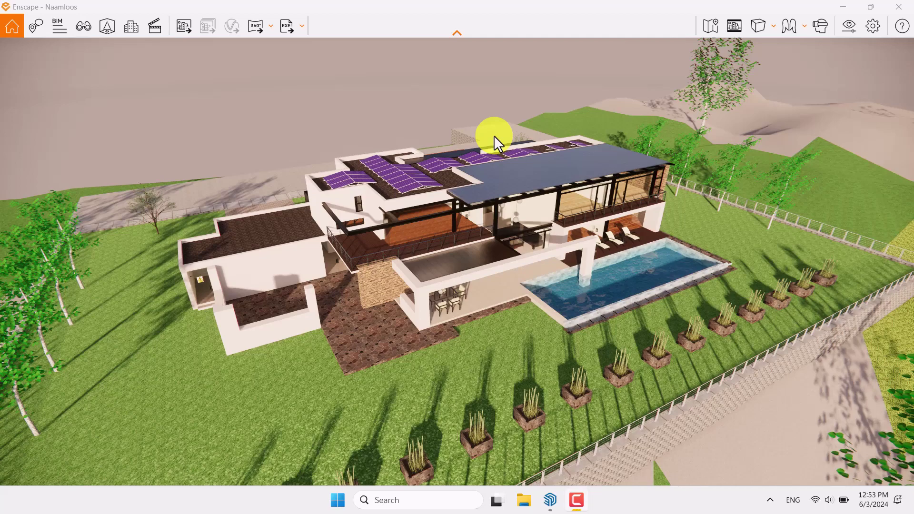
- Orbit the camera to an elevated, near top-down overview of the hillside villa
right_drag(493, 136, 506, 184)
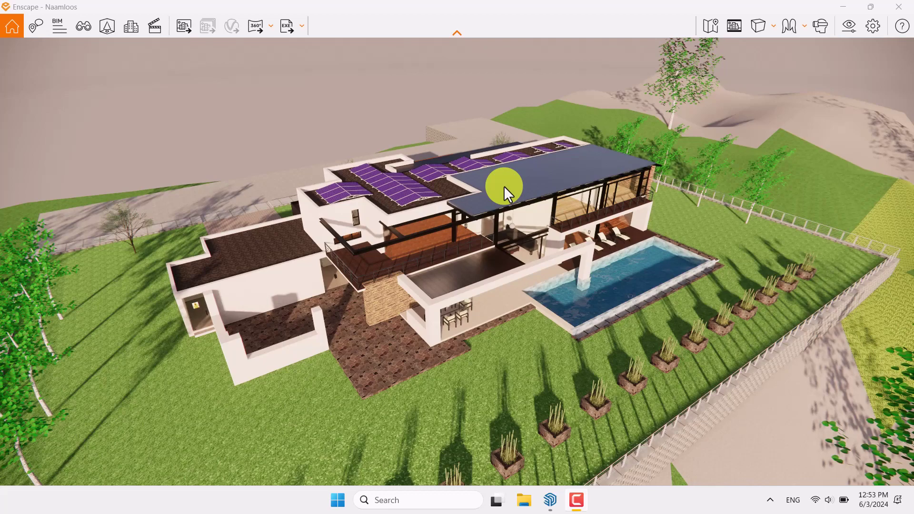
right_drag(480, 205, 547, 197)
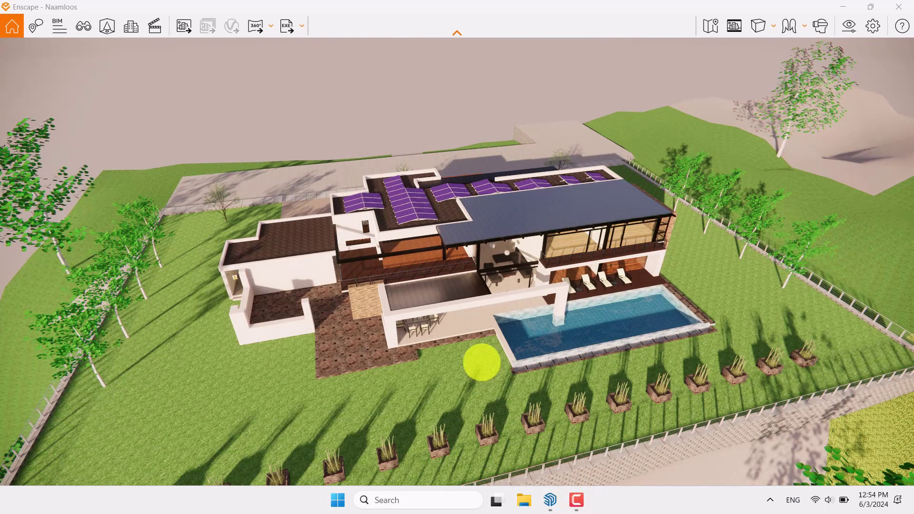
right_drag(480, 352, 482, 354)
- In View Management, start a new saved view unlinked from the visual preset and select its name
key(v)
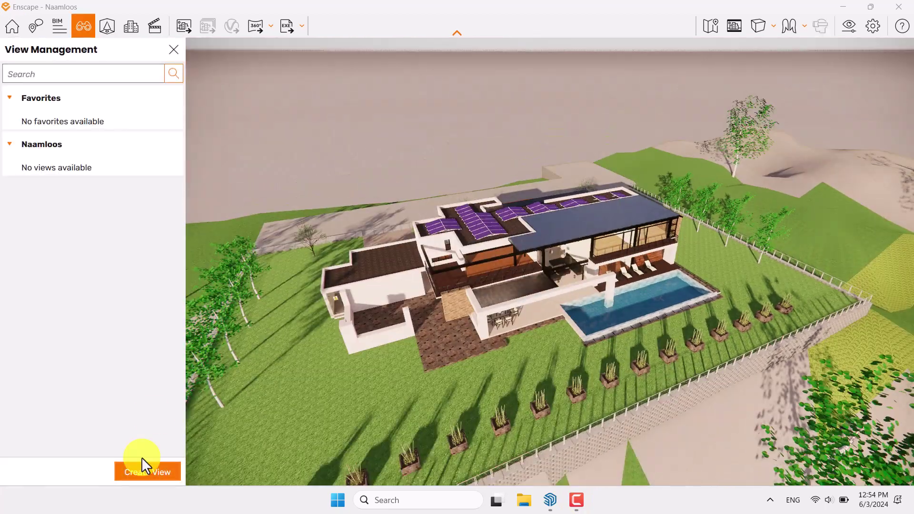
click(141, 466)
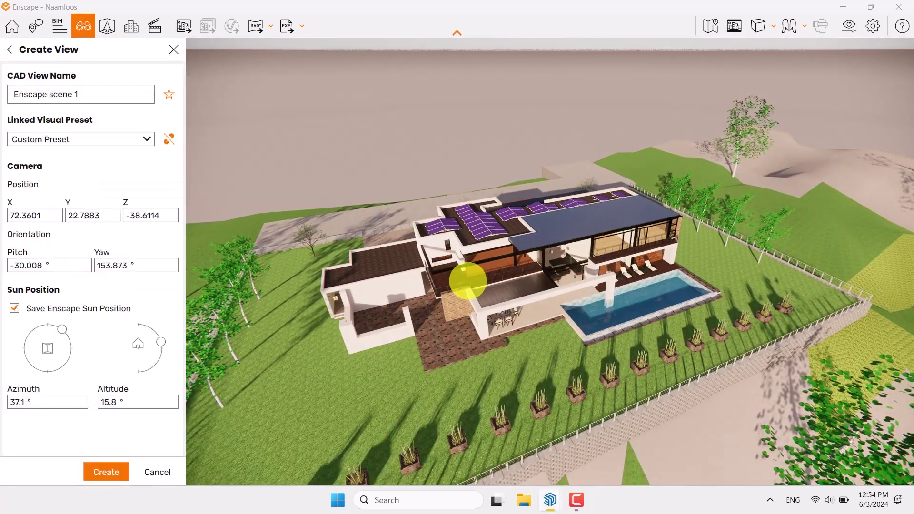
right_drag(465, 281, 465, 280)
scroll(465, 279, down, 5)
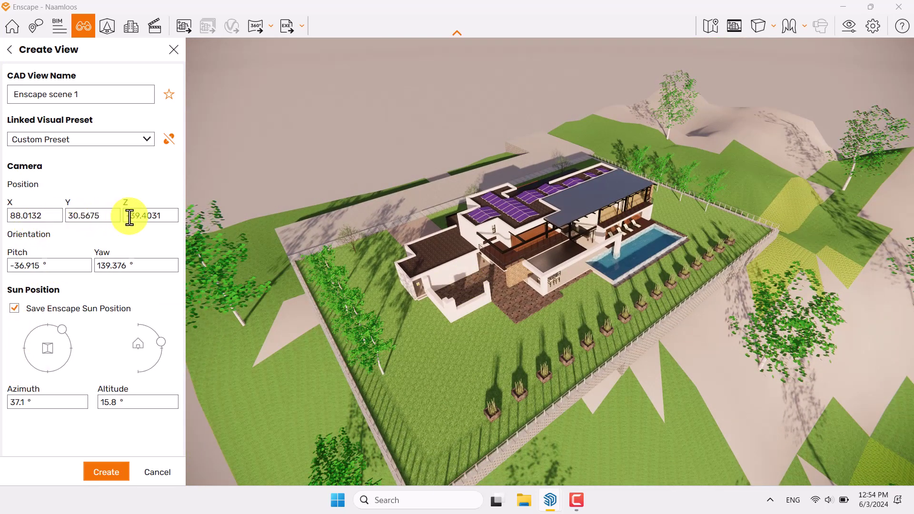
click(169, 138)
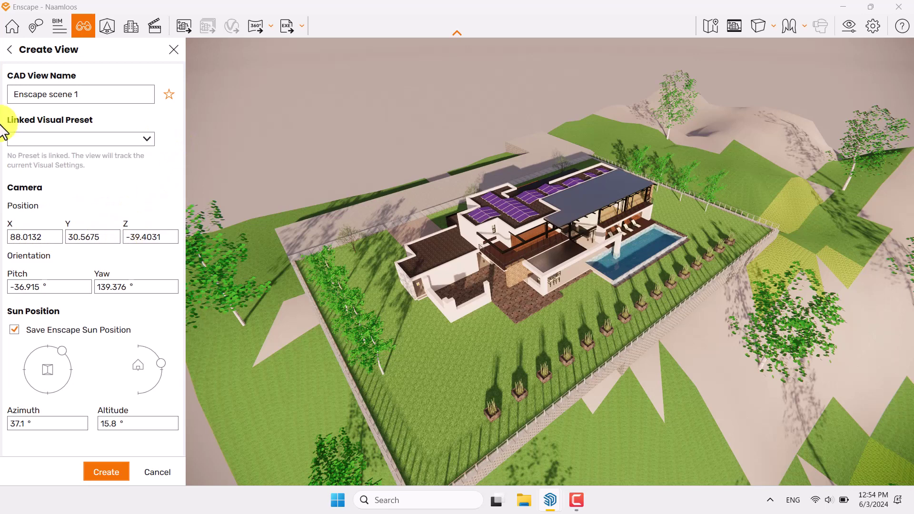
click(106, 95)
drag(105, 95, 4, 122)
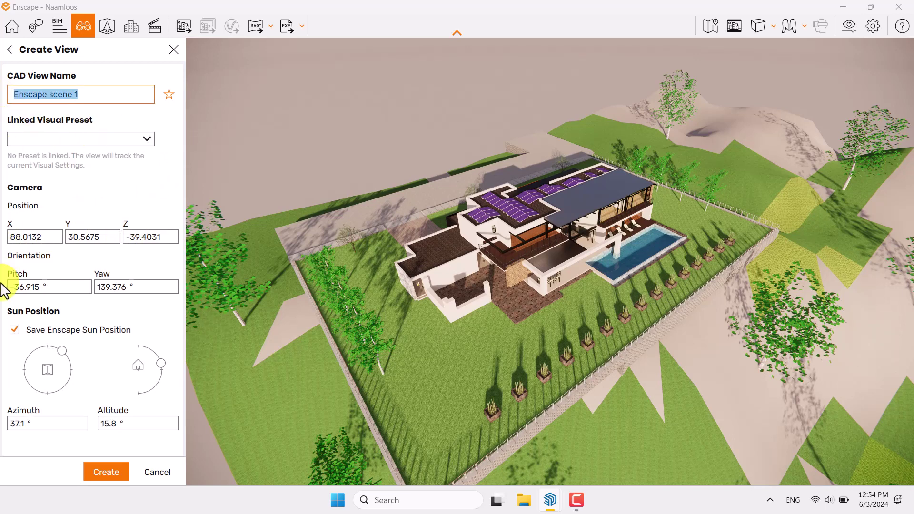
- Set the new view's pitch to -38° and yaw to 140°
click(45, 287)
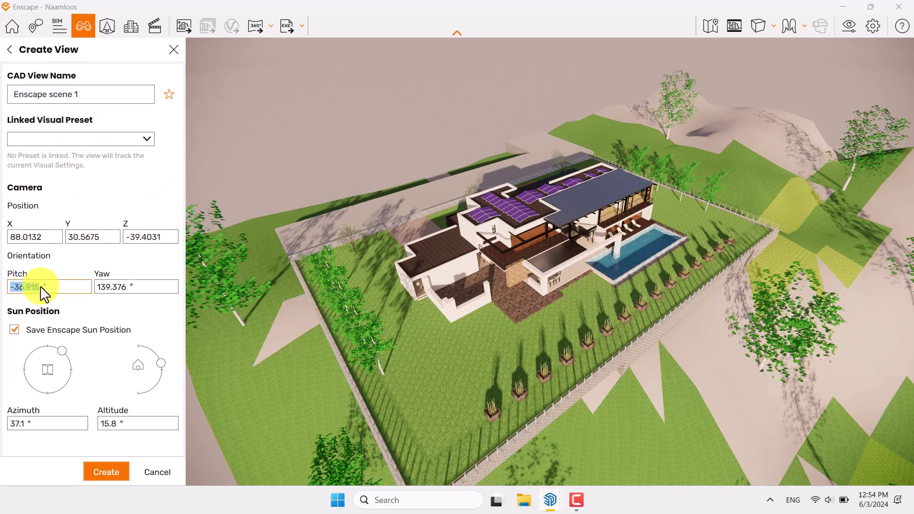
text(-38)
key(Return)
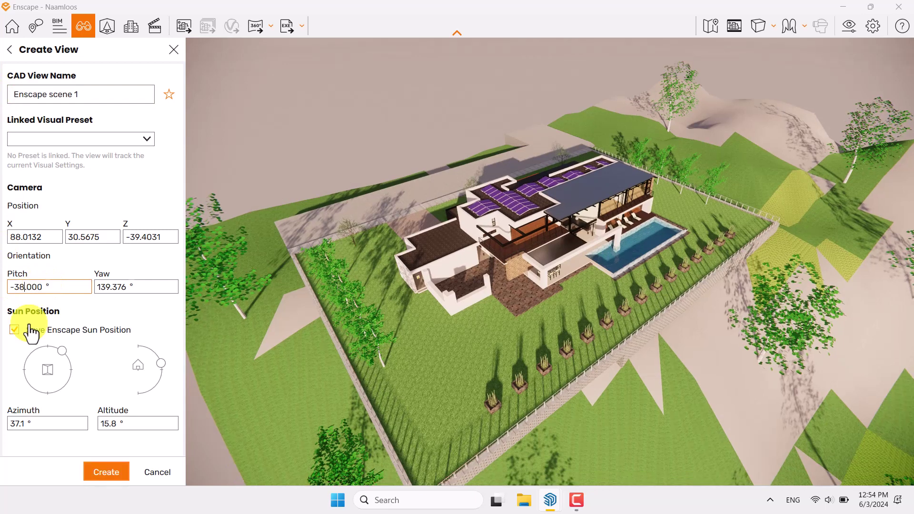
click(107, 287)
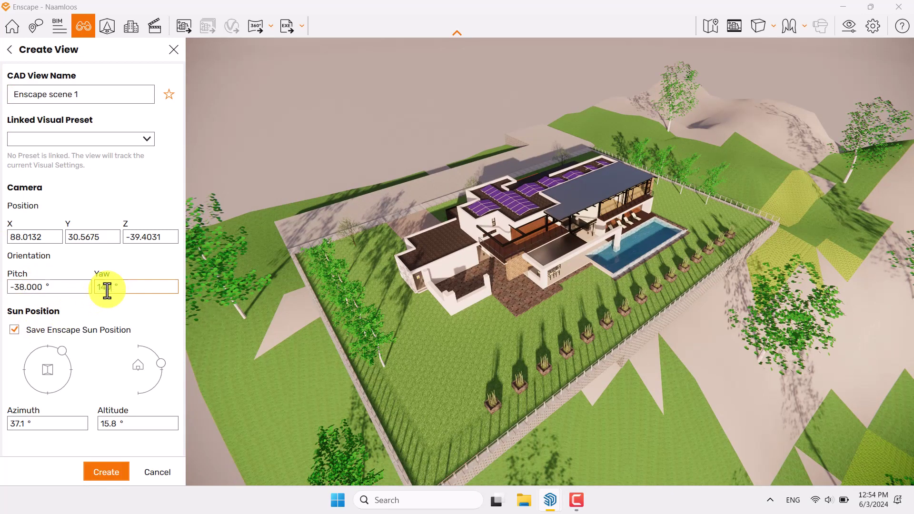
text(140)
key(Return)
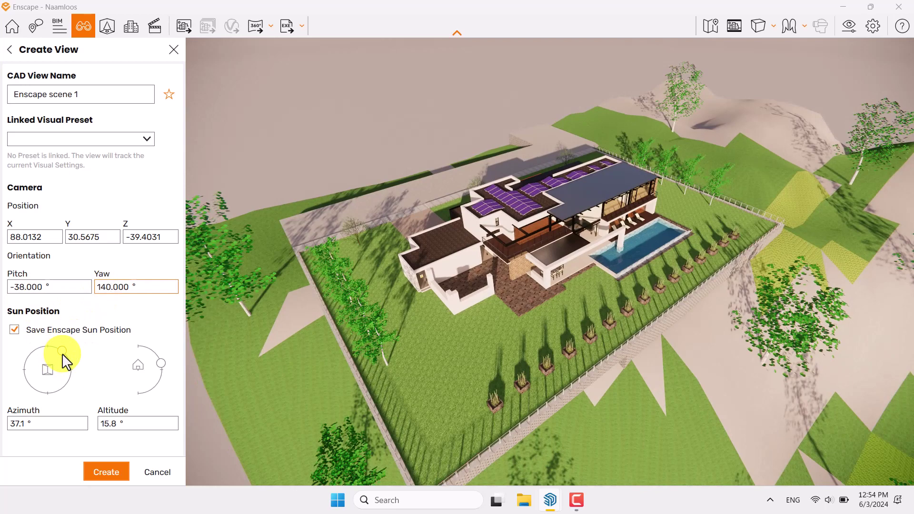
- Lower the sun to azimuth 49.6° and altitude 12.0°, then save the view as Enscape scene 1
mouse_move(64, 352)
mouse_down()
mouse_move(72, 373)
mouse_move(60, 348)
mouse_up()
mouse_move(161, 364)
mouse_down()
mouse_move(151, 353)
mouse_move(162, 367)
mouse_up()
drag(60, 350, 69, 353)
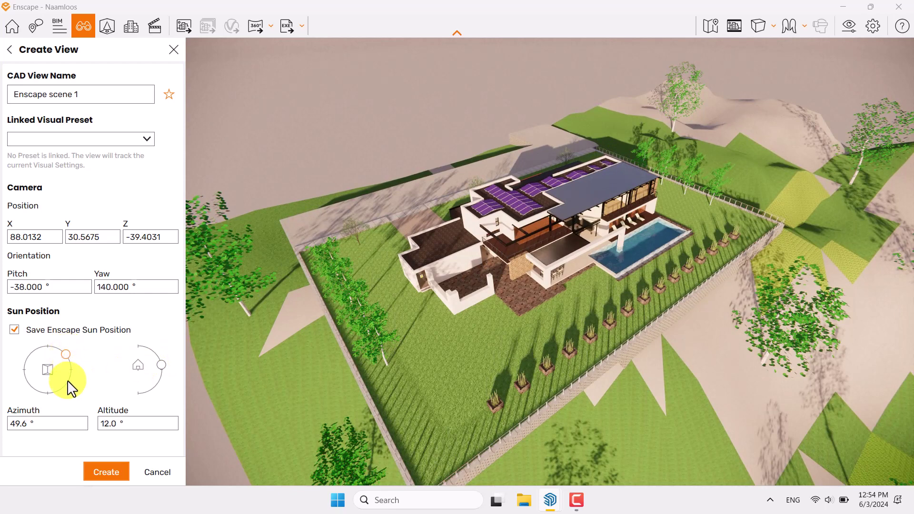
click(99, 464)
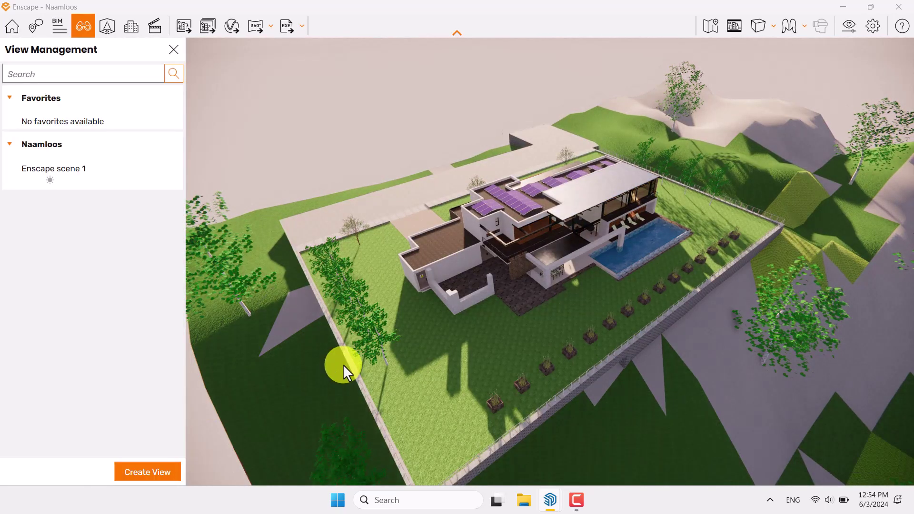
- Apply the Enscape scene 1 view, close View Management and turn on the safe frame
click(108, 183)
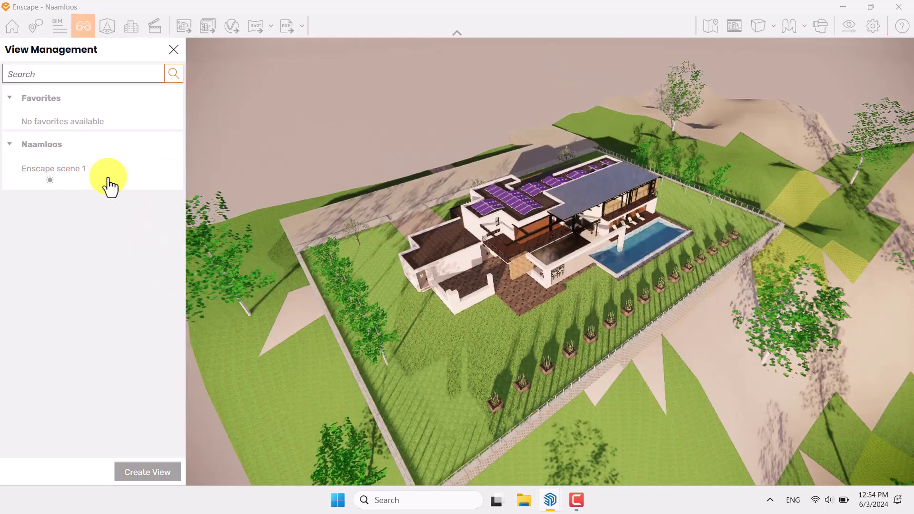
click(173, 49)
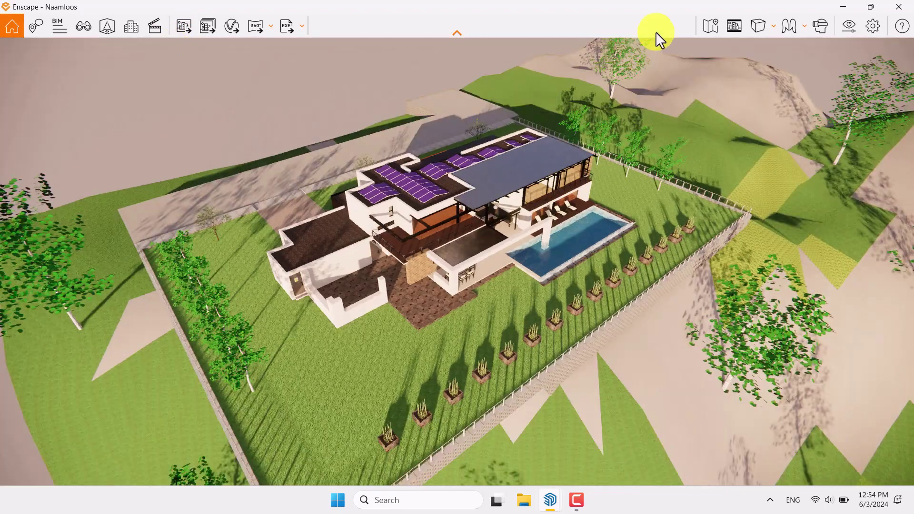
click(730, 25)
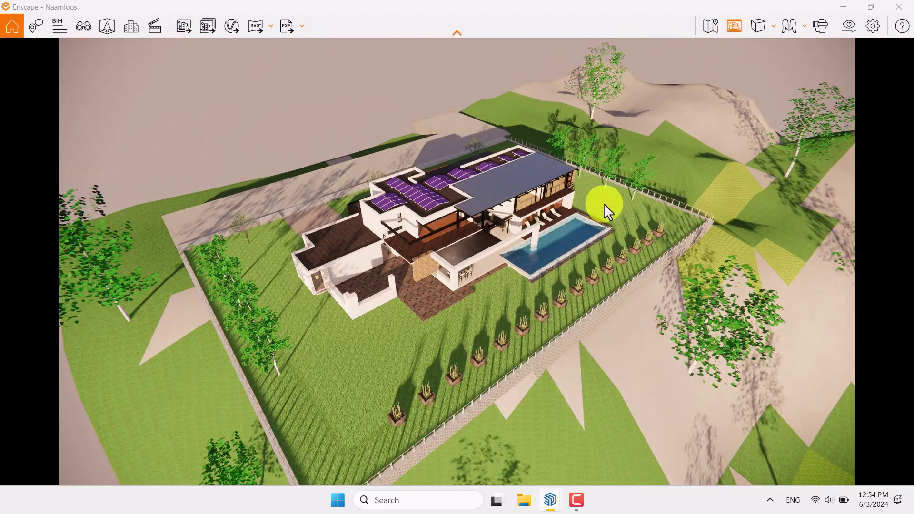
- Frame the villa closer with a 49° field of view and exposure at 66%
click(851, 27)
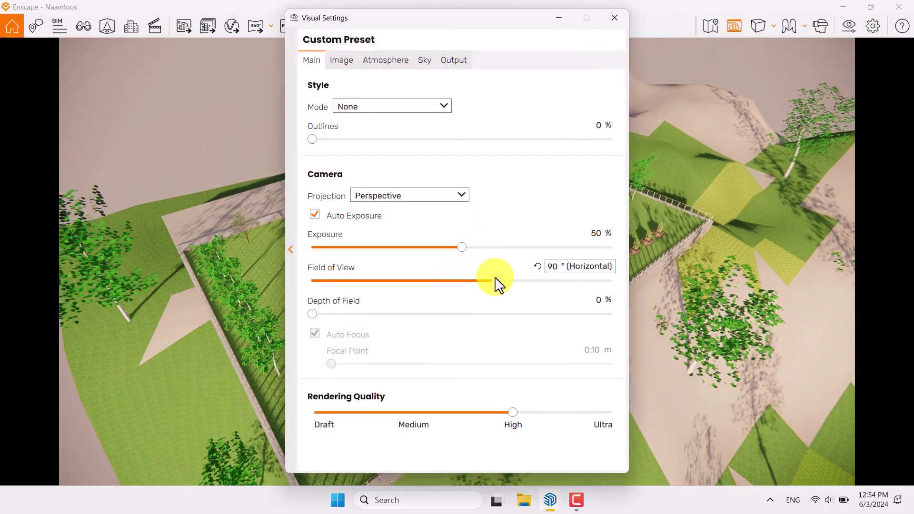
drag(495, 279, 404, 273)
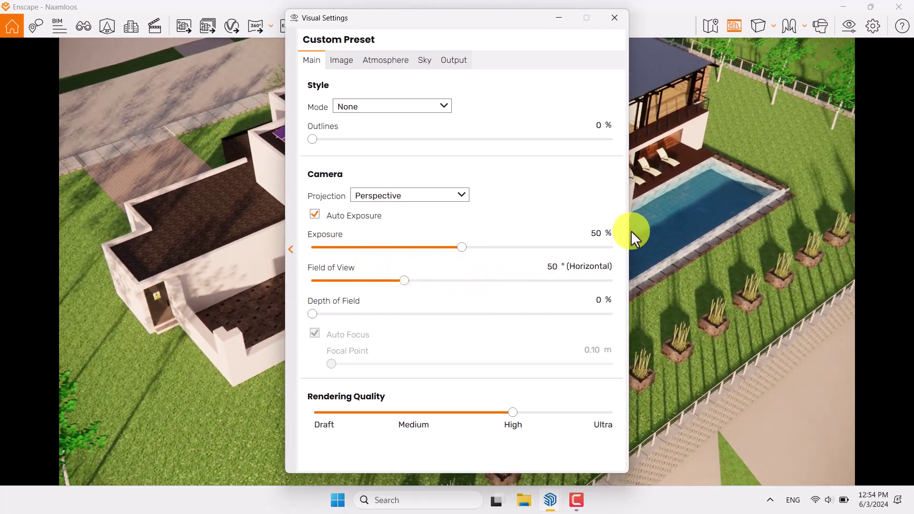
click(615, 19)
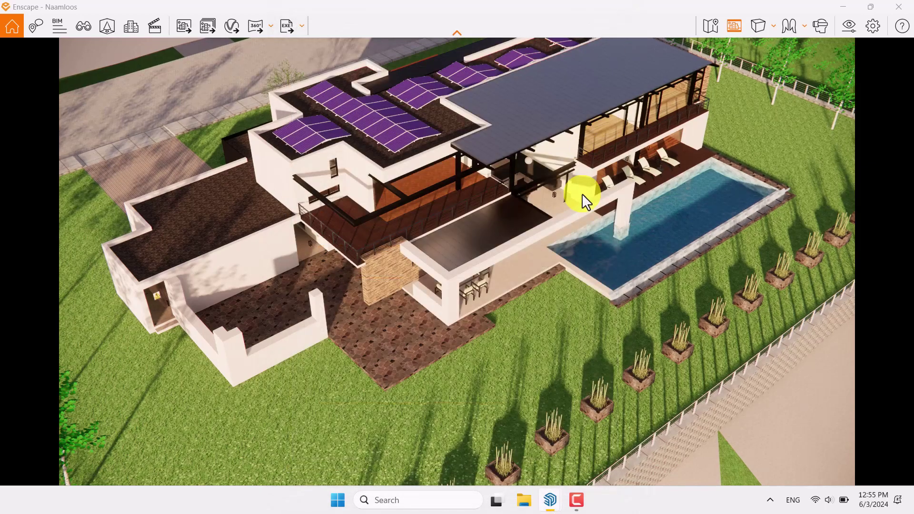
scroll(552, 267, up, 3)
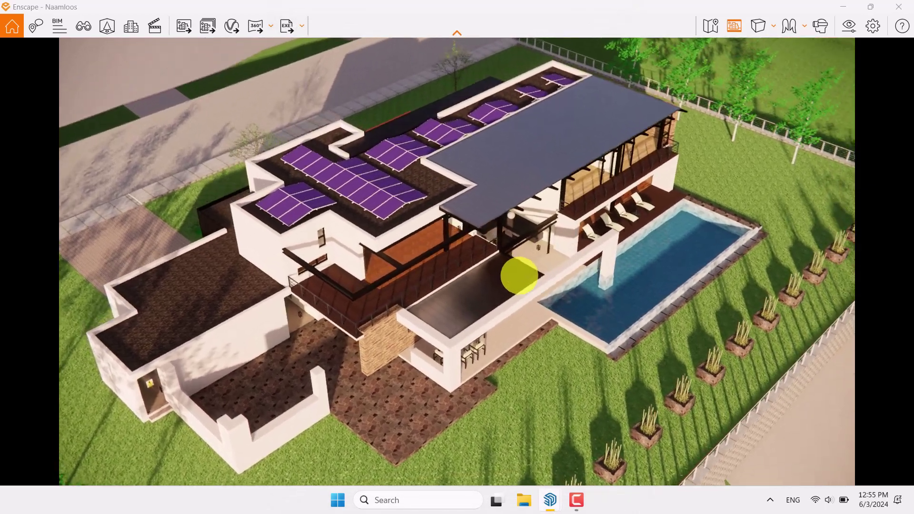
right_drag(518, 275, 447, 269)
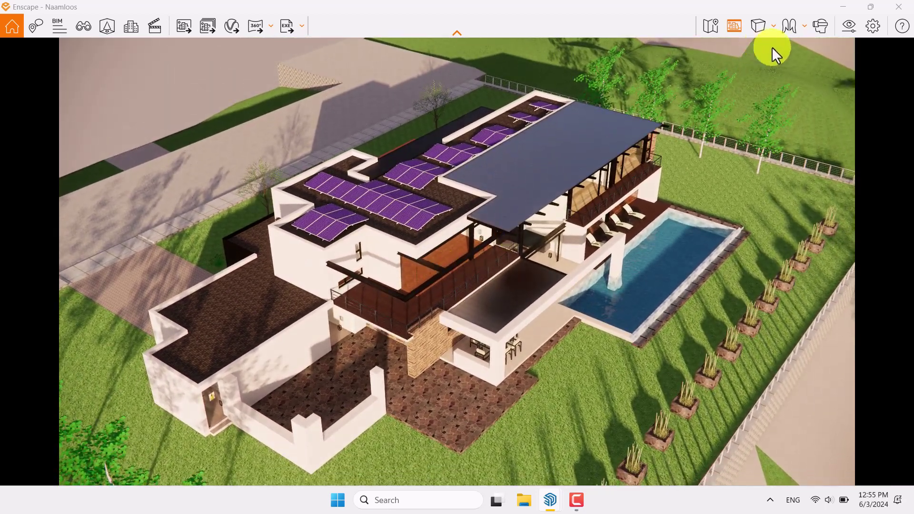
click(849, 26)
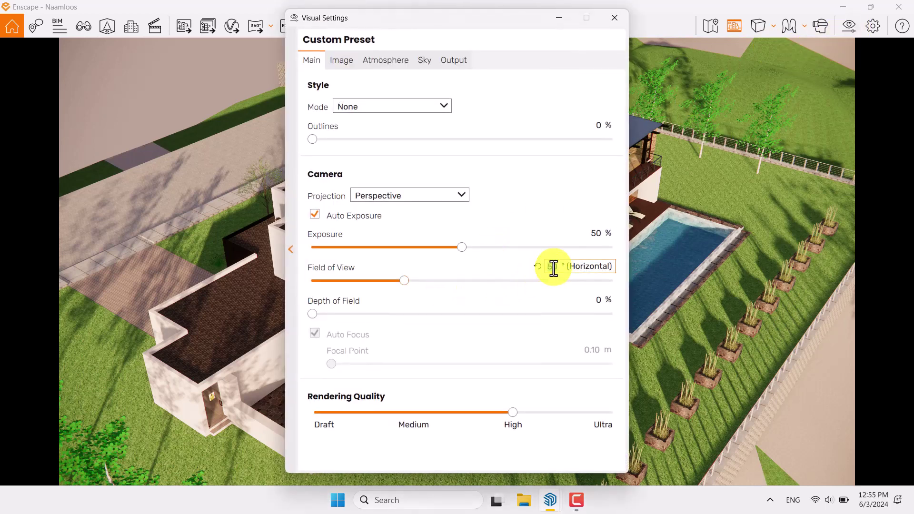
scroll(553, 267, down, 1)
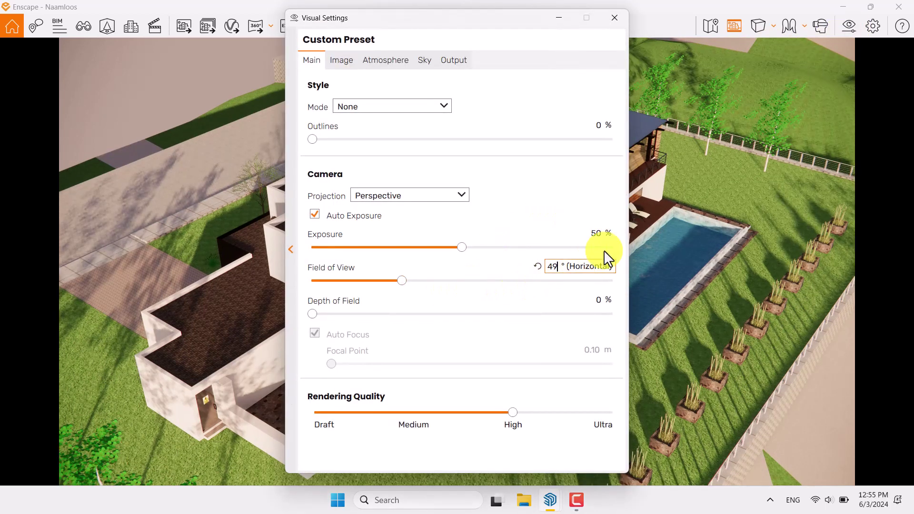
scroll(598, 240, up, 5)
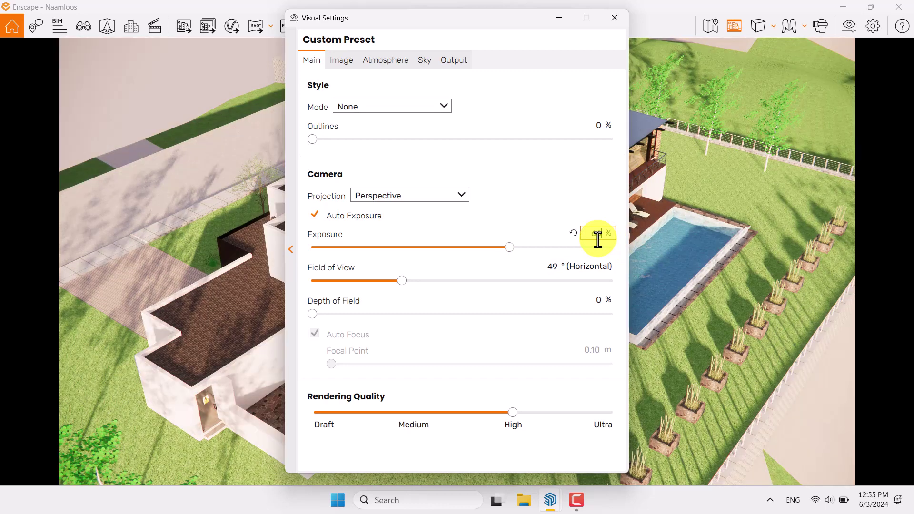
- Switch Style Mode to White, then zoom out and orbit to show the whole villa and pool
click(352, 110)
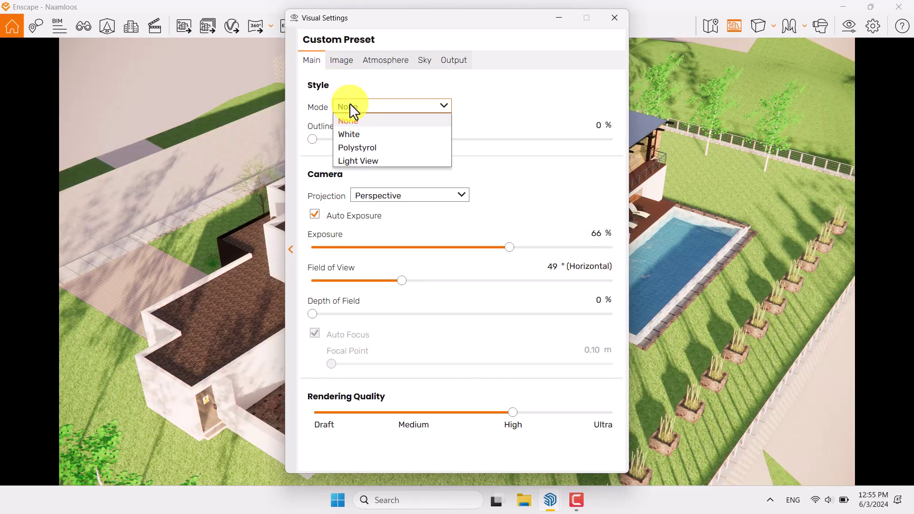
click(357, 133)
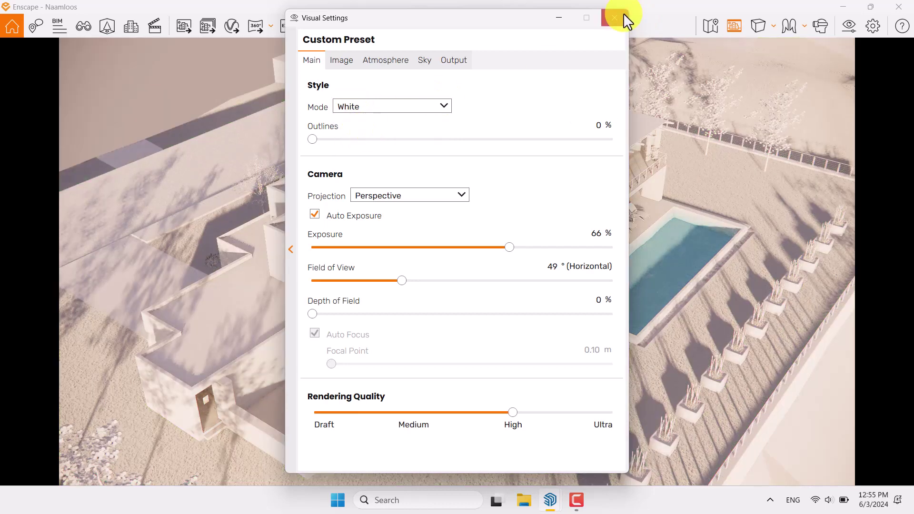
click(622, 15)
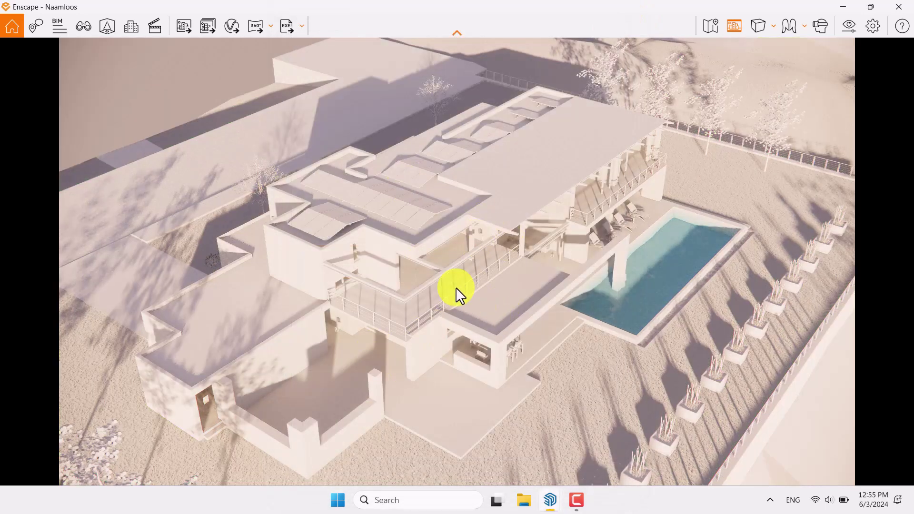
scroll(381, 227, down, 3)
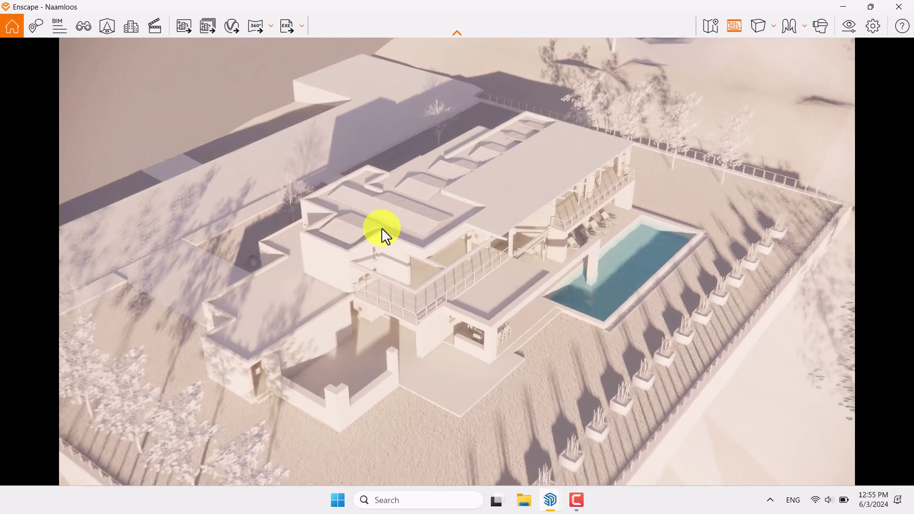
right_drag(381, 228, 399, 236)
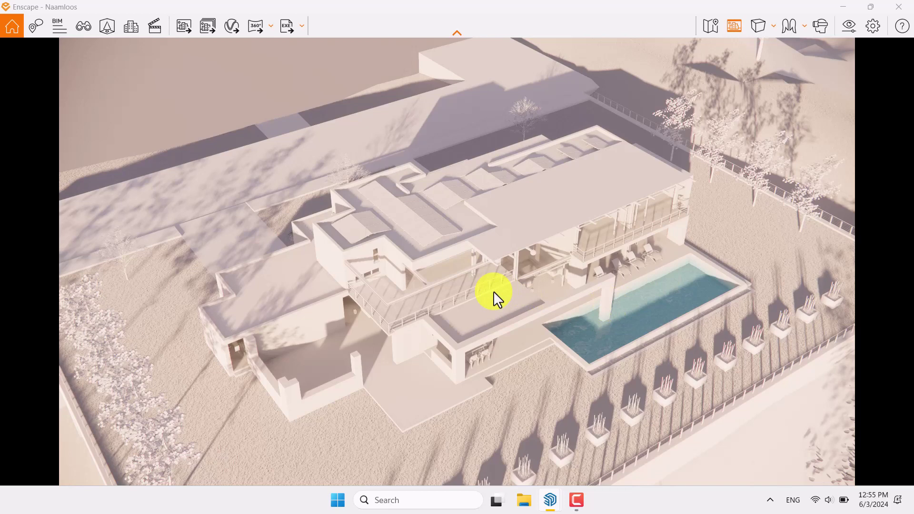
- Add depth of field, disable Auto Focus and fix the focal point at 65.00 m
click(849, 26)
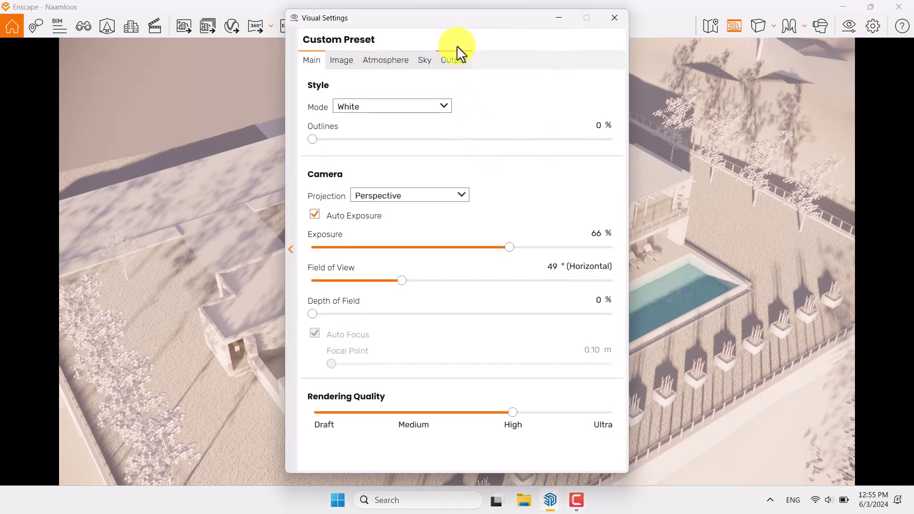
drag(455, 42, 189, 28)
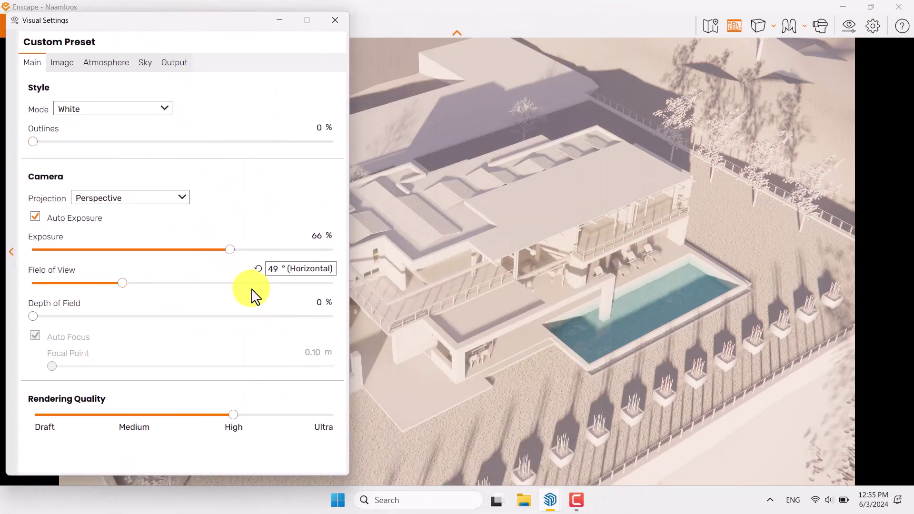
drag(34, 316, 101, 316)
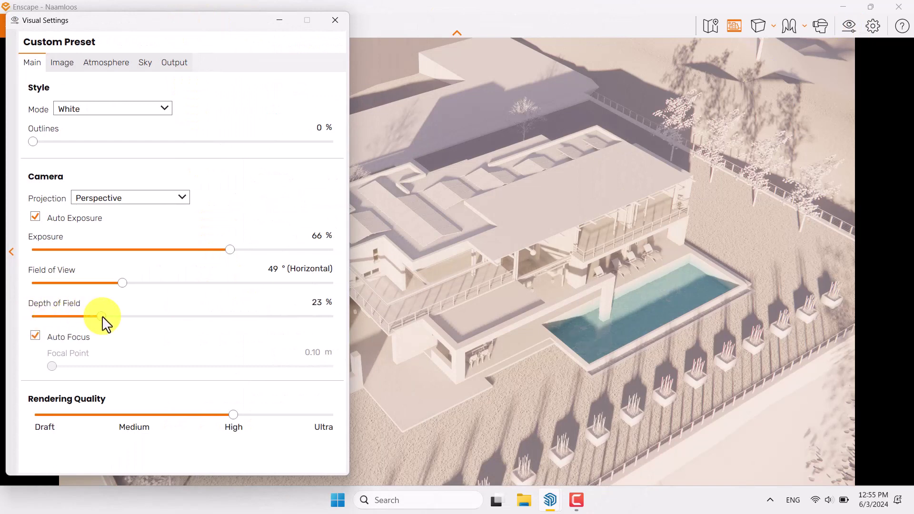
click(43, 339)
drag(178, 370, 212, 373)
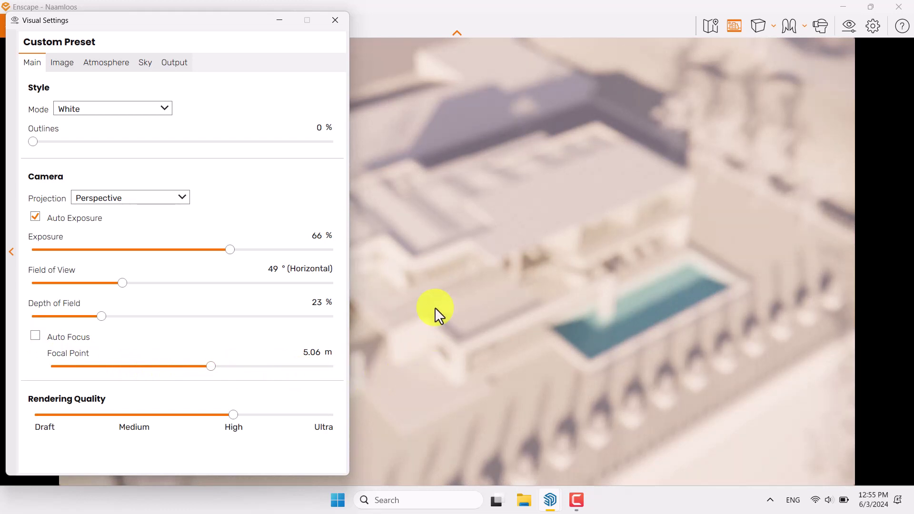
drag(214, 368, 319, 367)
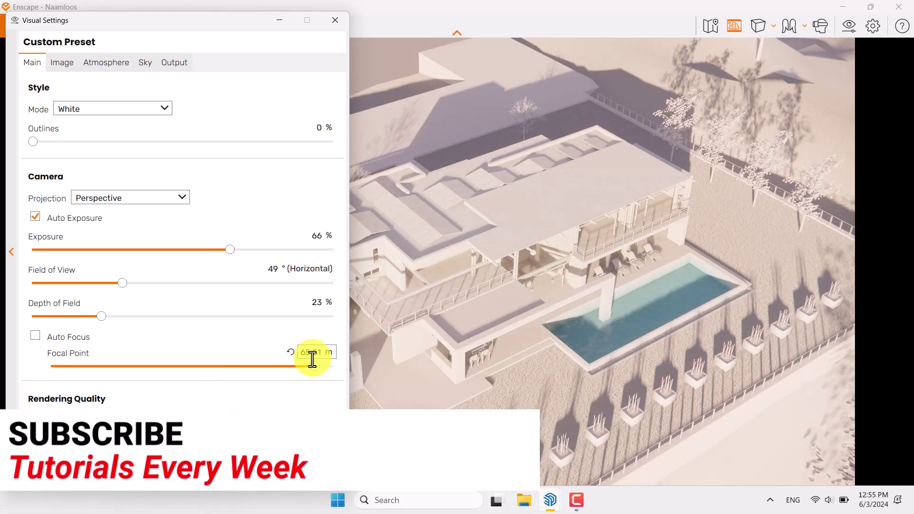
click(310, 354)
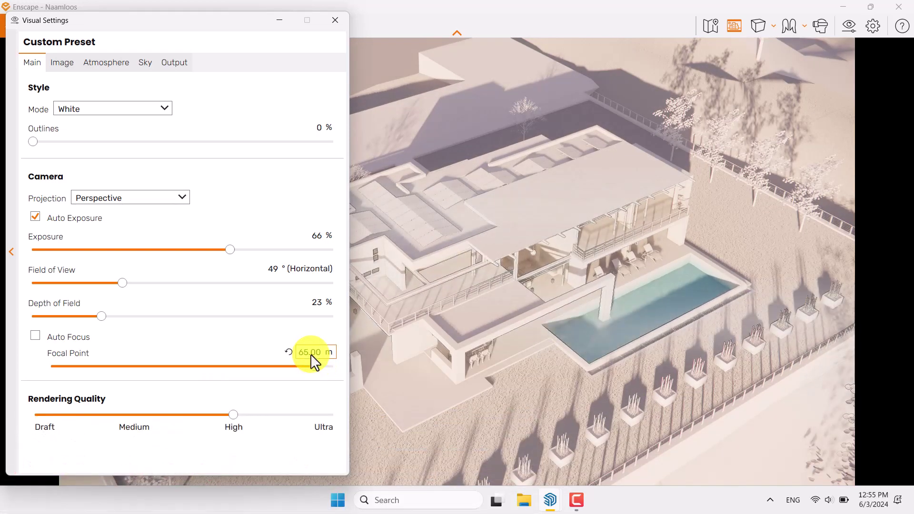
- Confirm depth of field at 18% and raise Rendering Quality toward Ultra
double_click(316, 302)
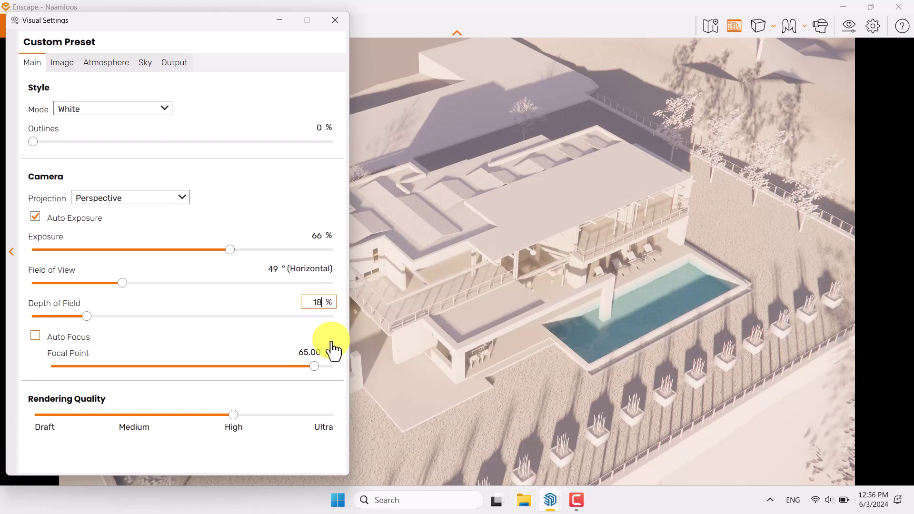
click(233, 412)
drag(234, 413, 325, 413)
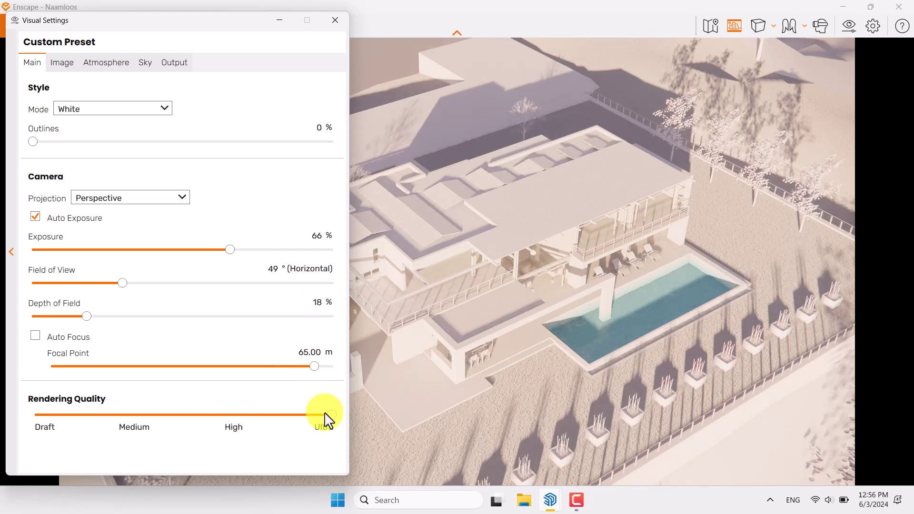
- Keep Rendering Quality at Ultra and add outlines at 35% thickness
drag(333, 421, 373, 414)
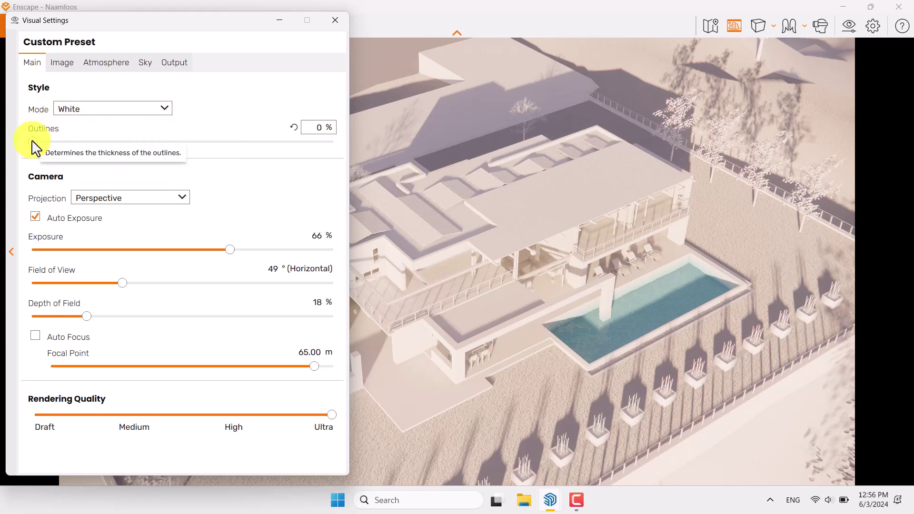
drag(32, 142, 177, 145)
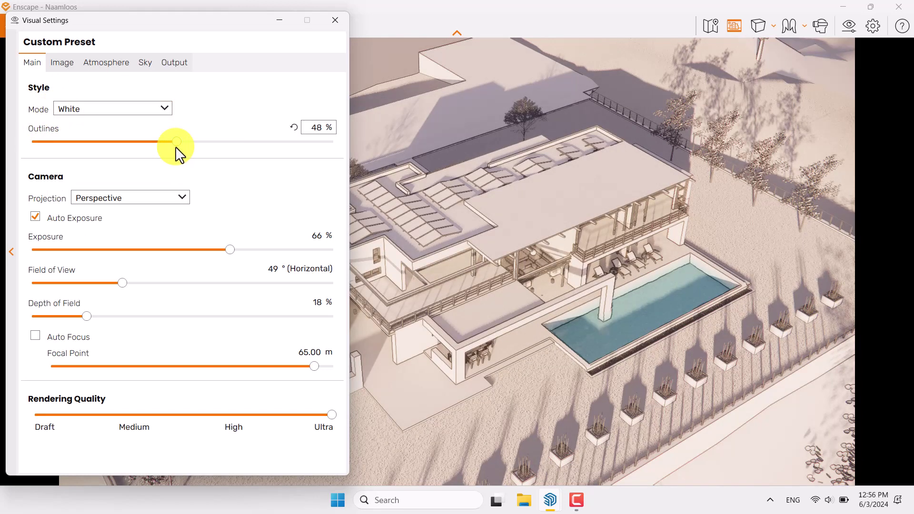
double_click(317, 128)
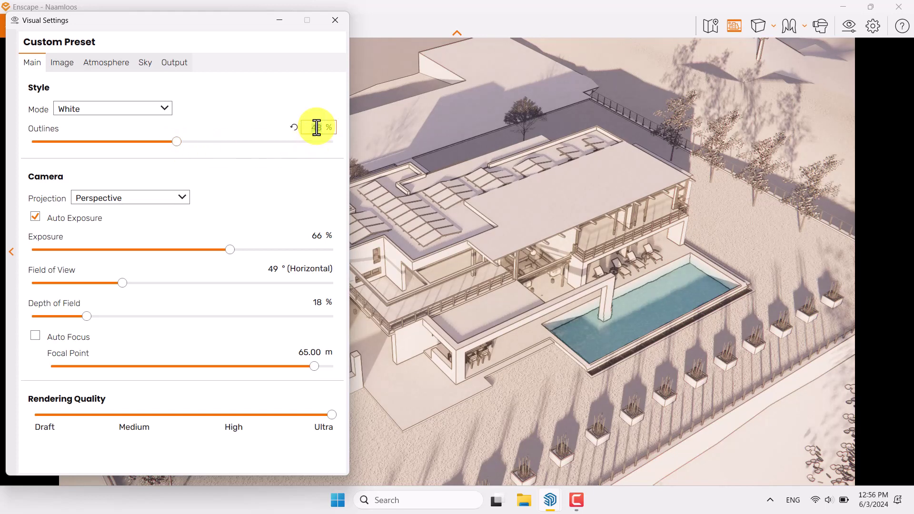
text(35)
key(Return)
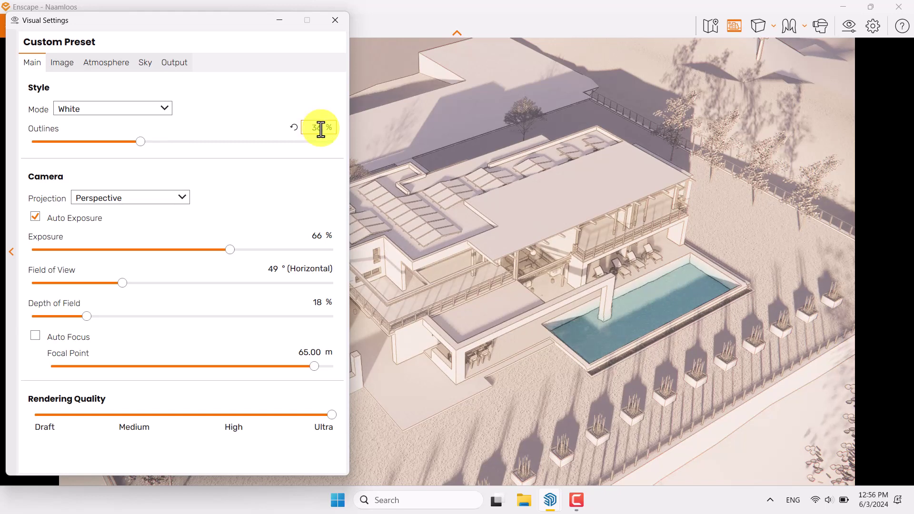
- On the Image tab, enable Auto Contrast, set saturation to 116% and colour temperature to 5800 K
click(67, 61)
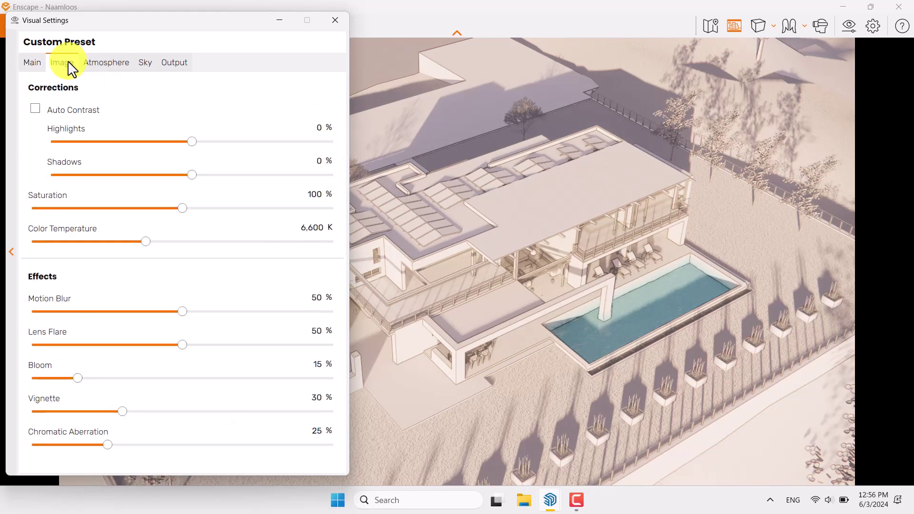
click(35, 109)
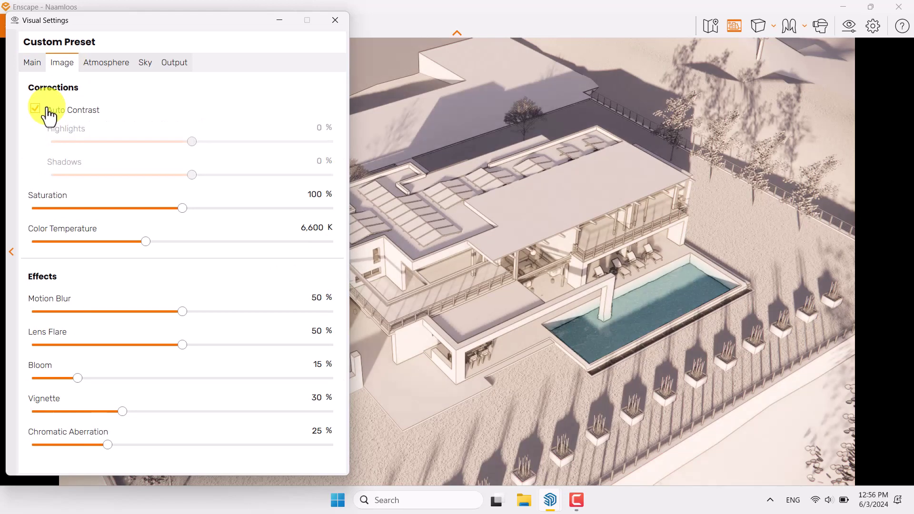
drag(183, 210, 212, 211)
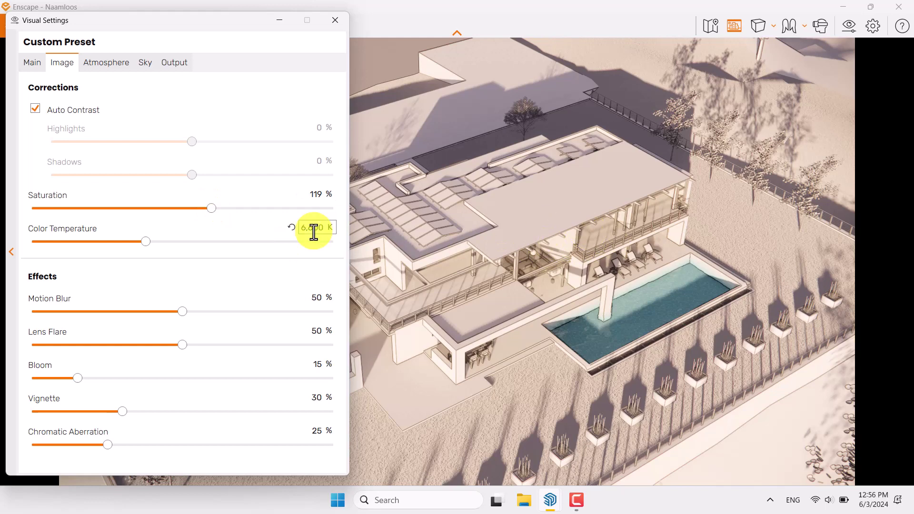
click(320, 194)
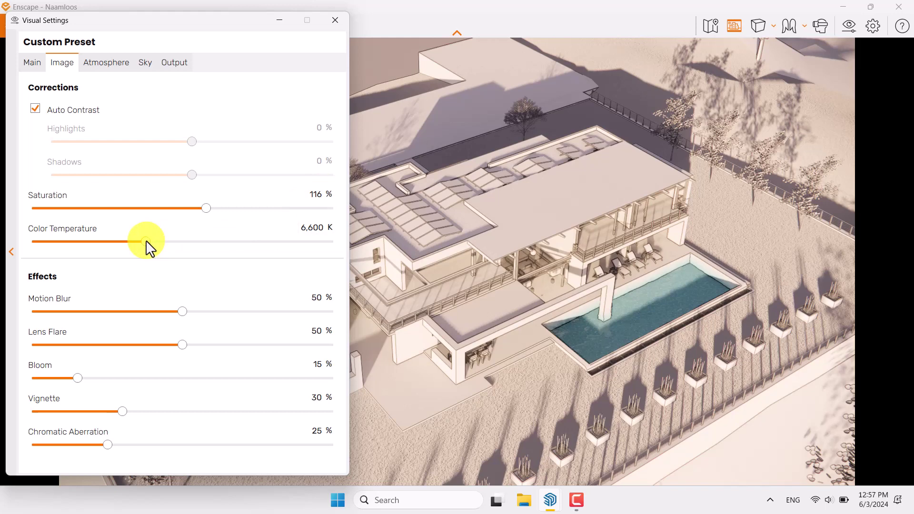
drag(146, 242, 116, 241)
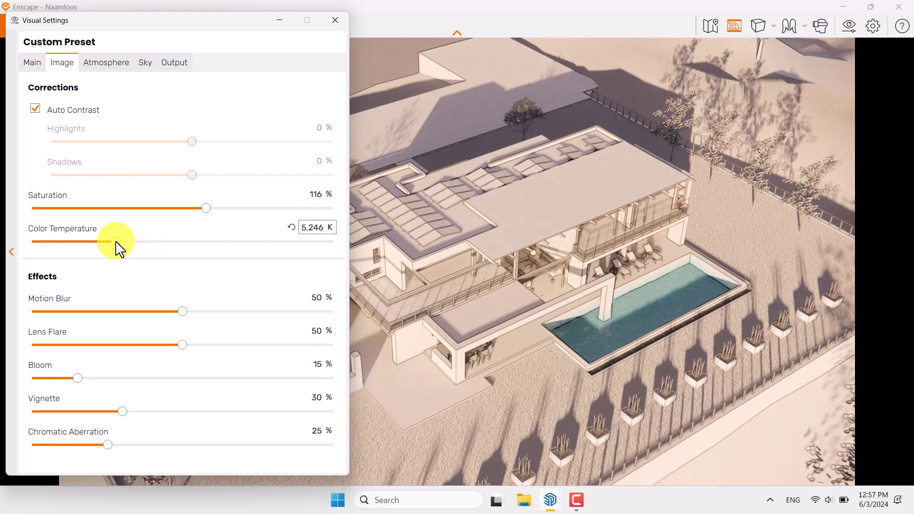
click(317, 227)
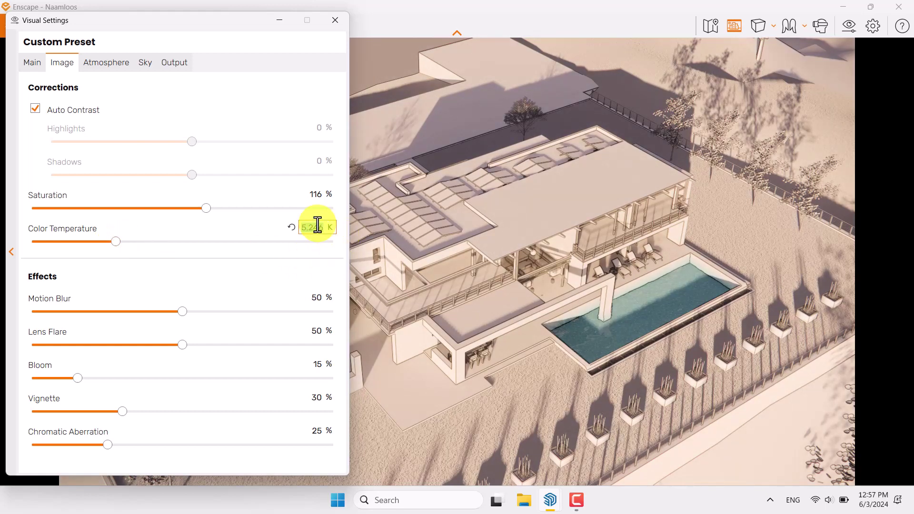
text(5800)
- Set motion blur to 0%, bloom to 6% and lens flare to 26%
drag(184, 314, 16, 318)
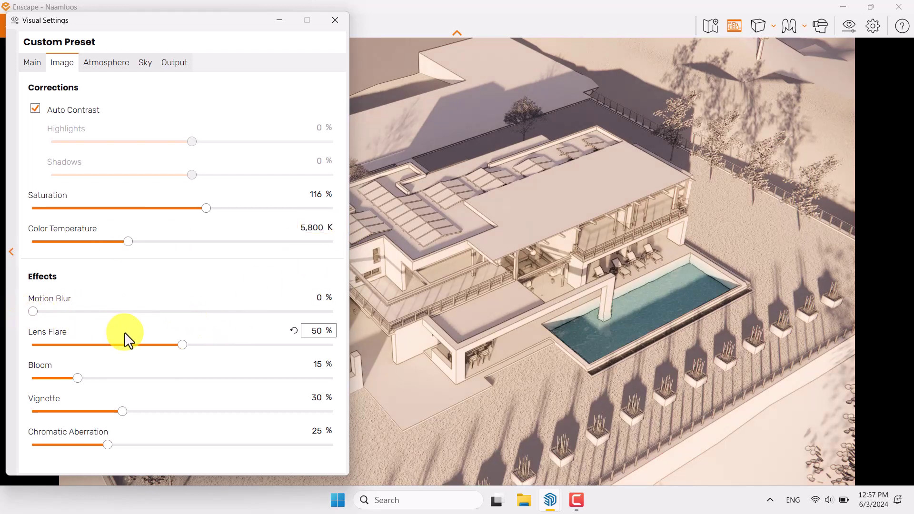
click(314, 366)
text(6)
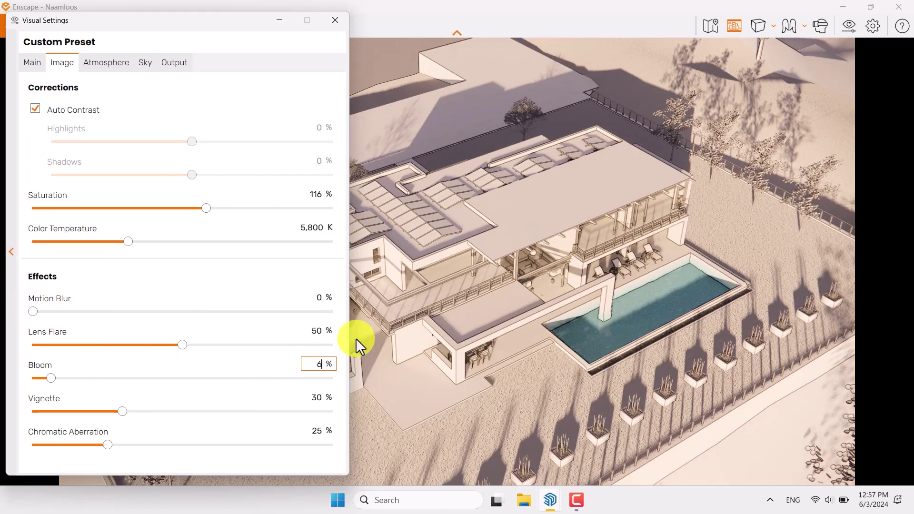
click(319, 333)
text(26)
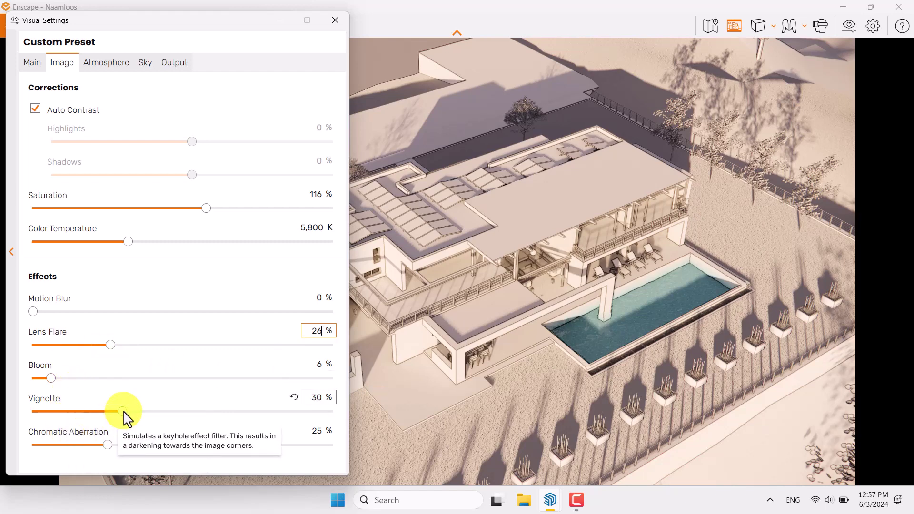
- Set the vignette to 74%, correcting an initial 88% entry
drag(123, 412, 261, 412)
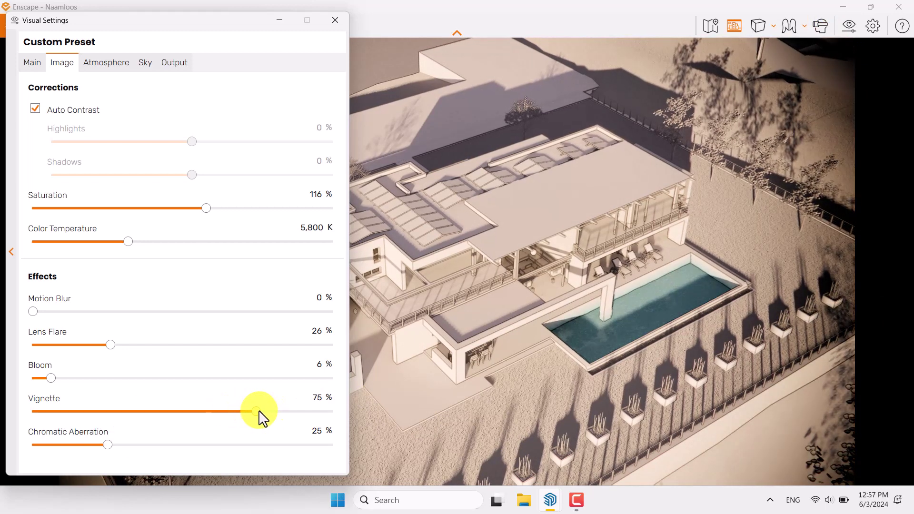
click(320, 399)
text(88)
key(Return)
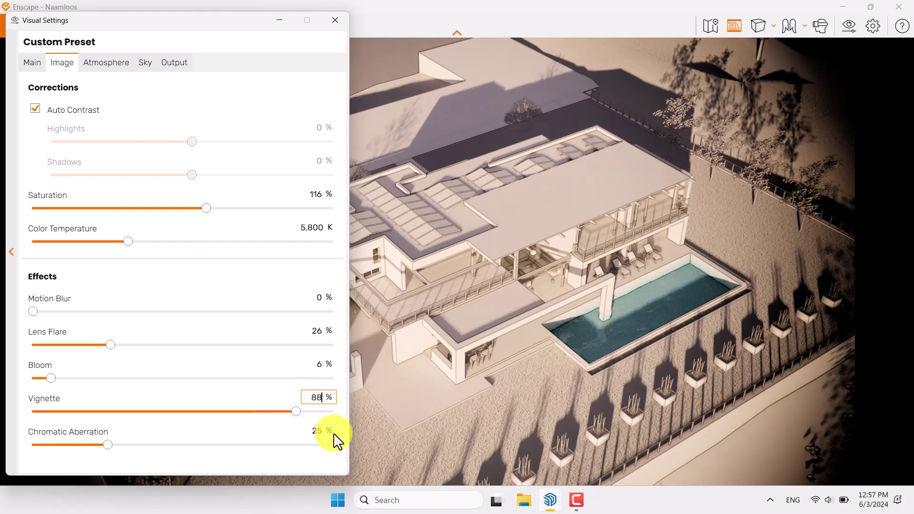
click(311, 396)
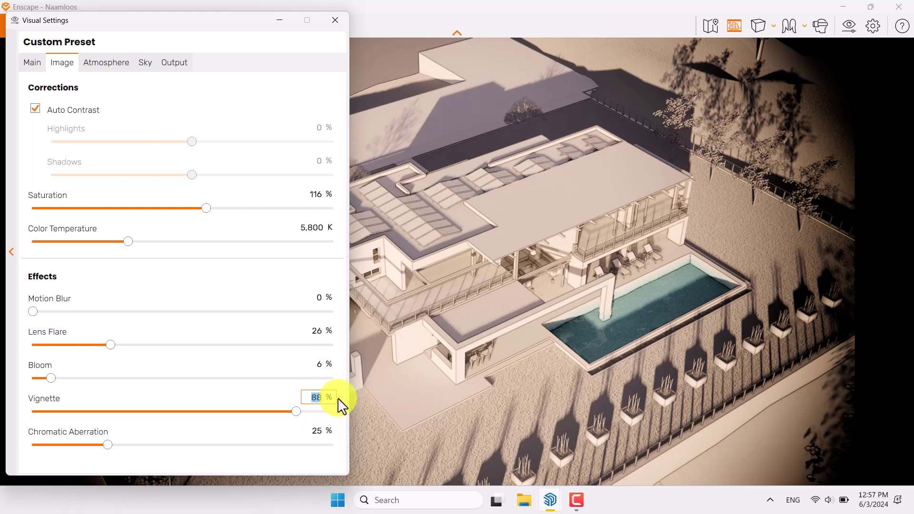
text(74)
key(Return)
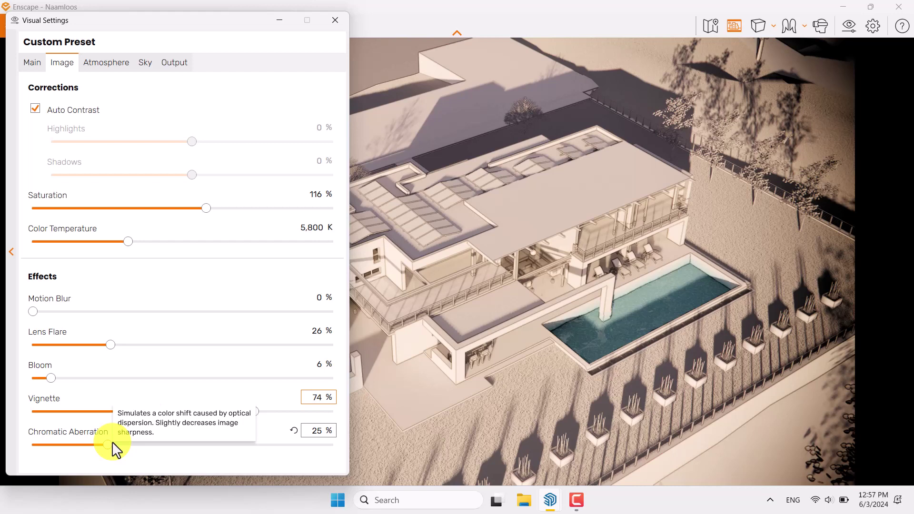
- Adjust the Chromatic Aberration slider, then enter 54 as its value
drag(110, 447, 169, 444)
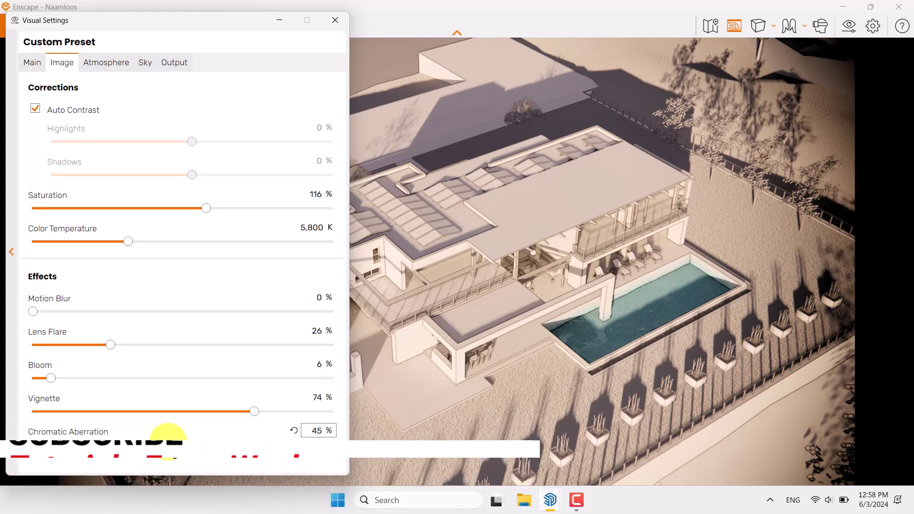
drag(168, 444, 307, 444)
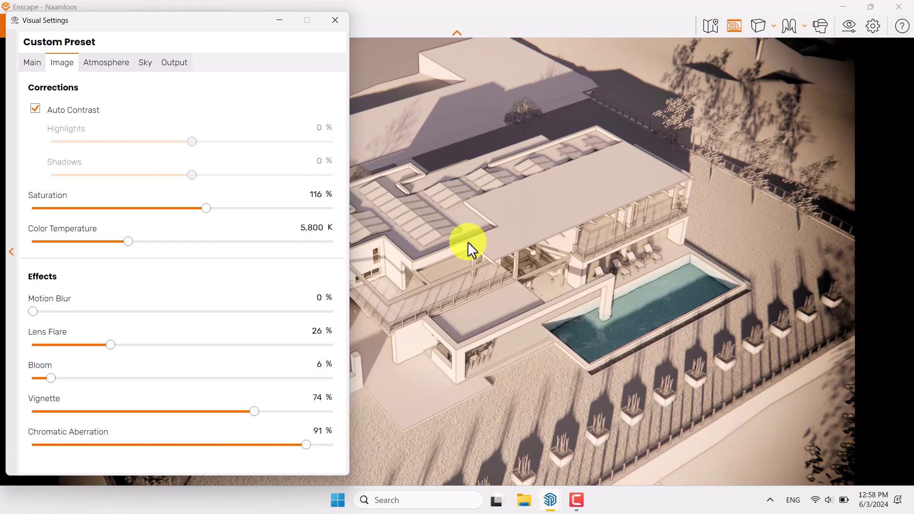
mouse_move(321, 430)
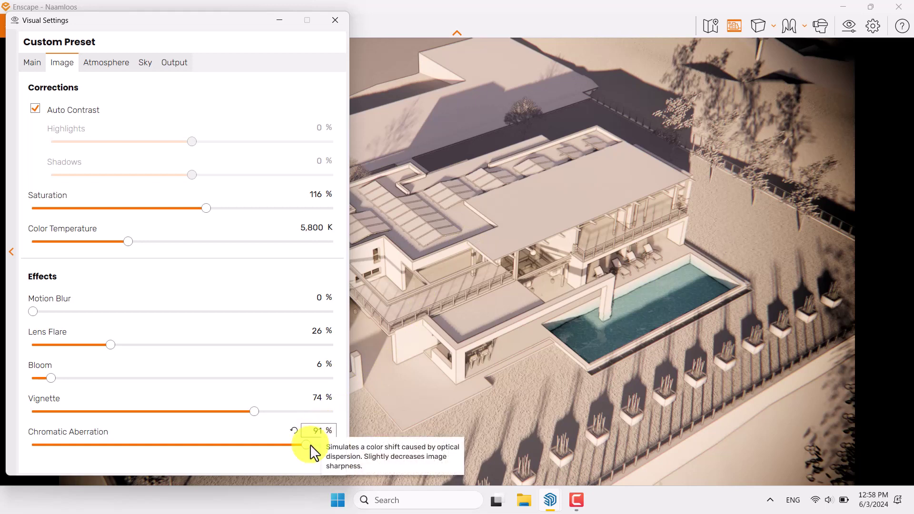
drag(310, 445, 164, 445)
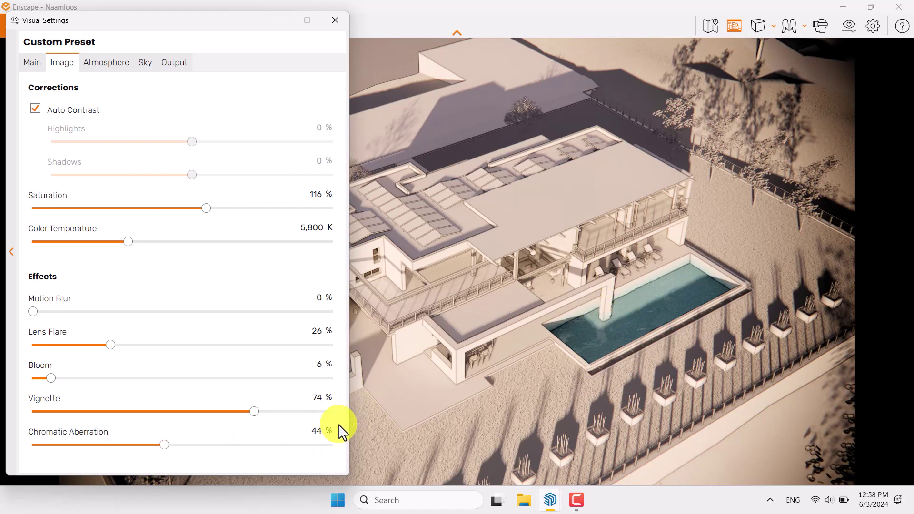
click(318, 431)
text(54)
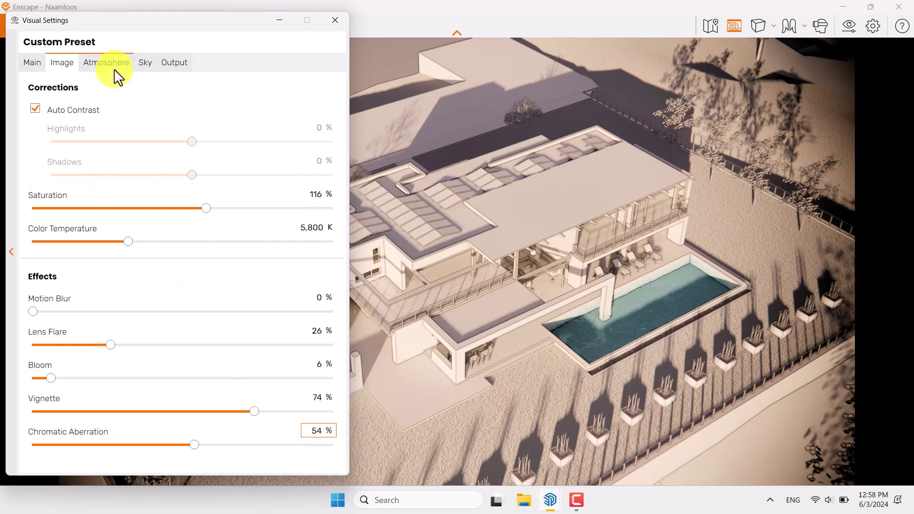
- On the Atmosphere tab, set fog intensity to 16% and fog height to 70 m
click(114, 69)
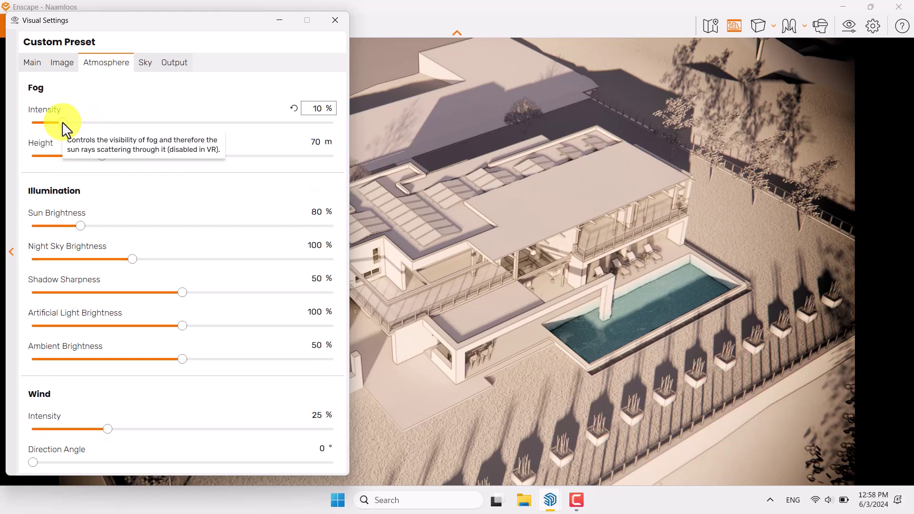
drag(62, 123, 257, 136)
drag(102, 156, 141, 156)
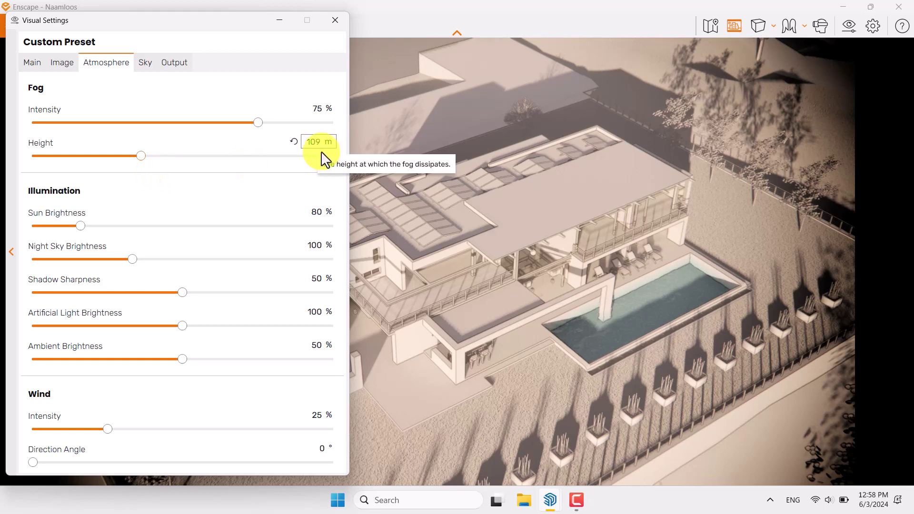
drag(259, 122, 350, 128)
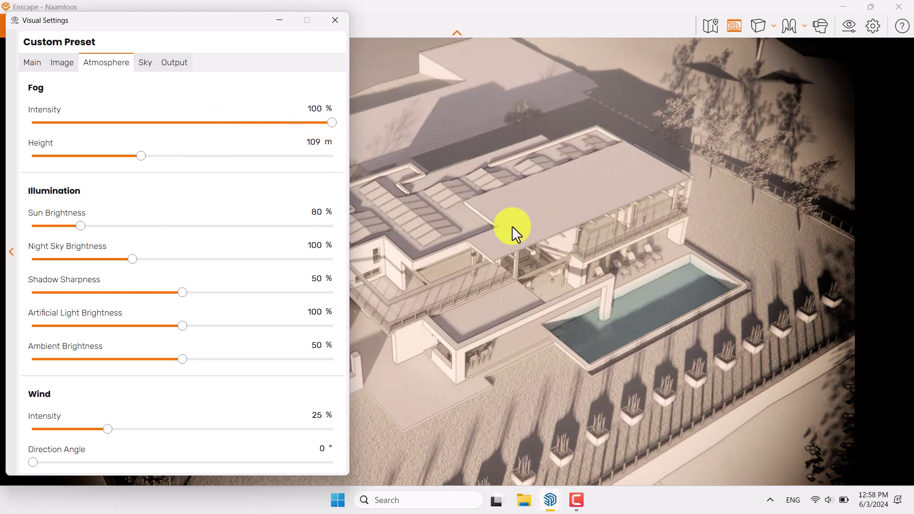
click(309, 107)
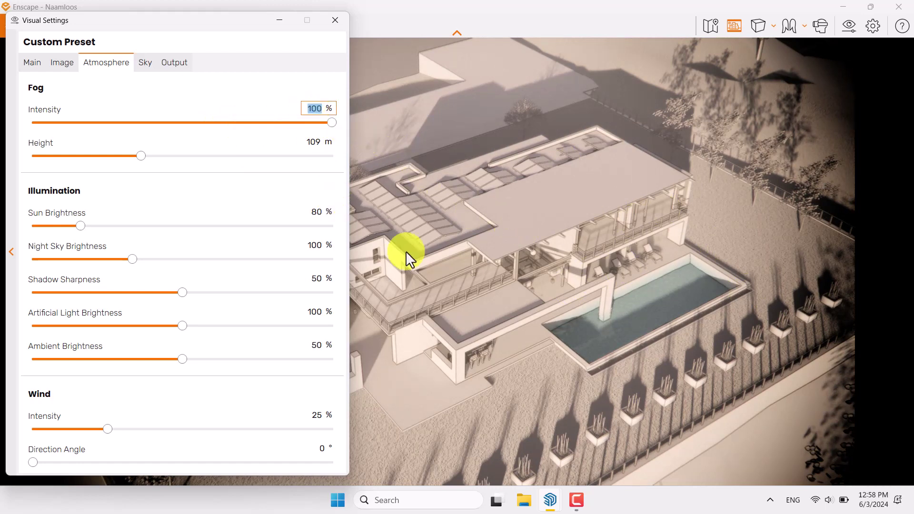
text(16)
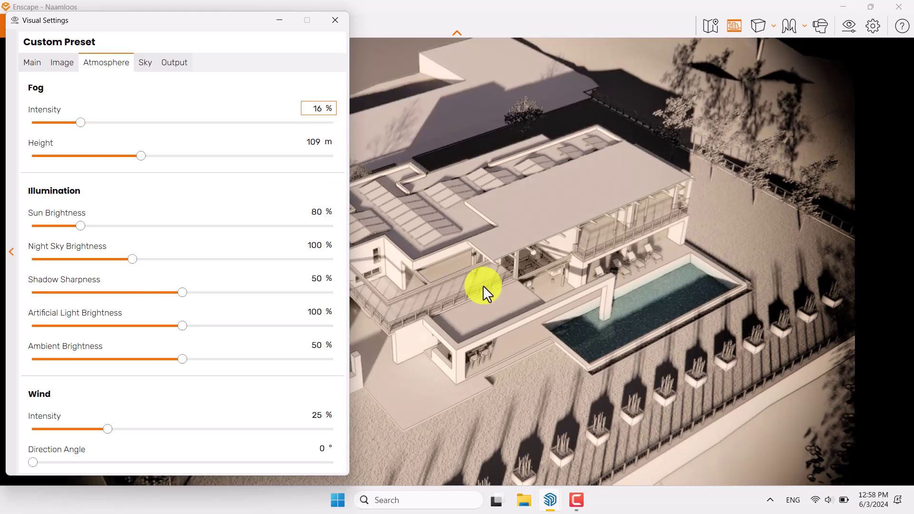
click(318, 142)
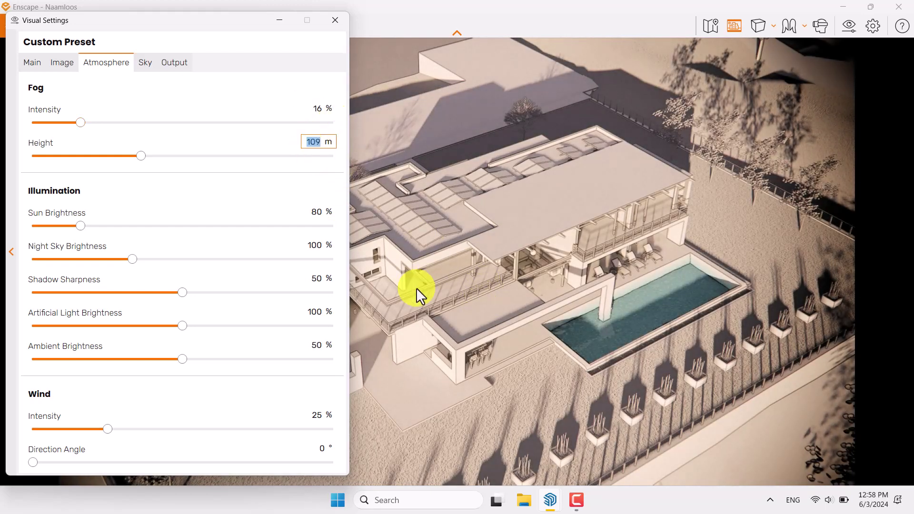
text(70)
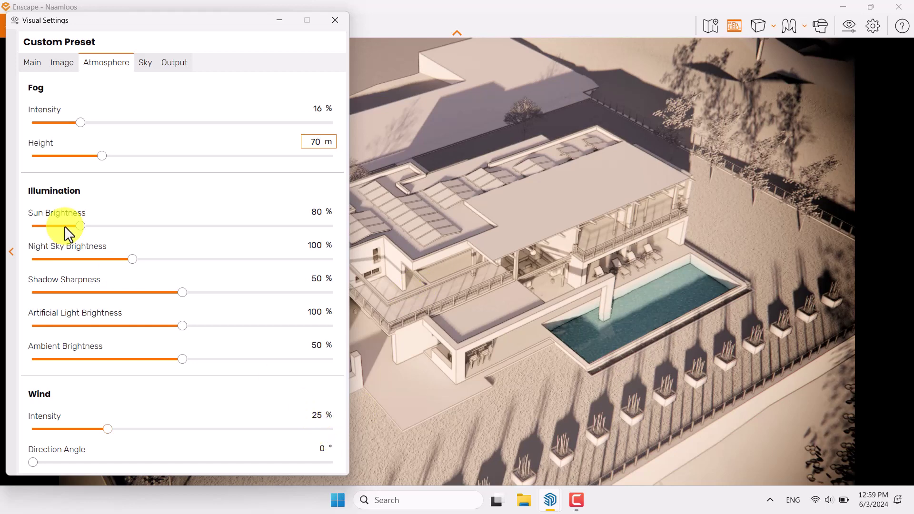
- Raise Sun Brightness to 134% in Atmosphere illumination
drag(82, 228, 108, 227)
click(312, 211)
text(134)
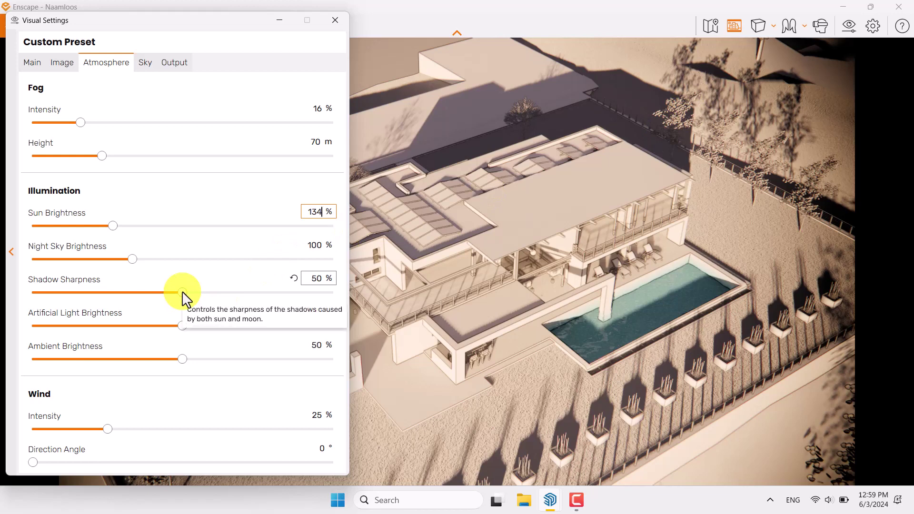
- Set Shadow Sharpness and Ambient Brightness to 56% each, then start editing Wind Intensity
drag(182, 292, 461, 293)
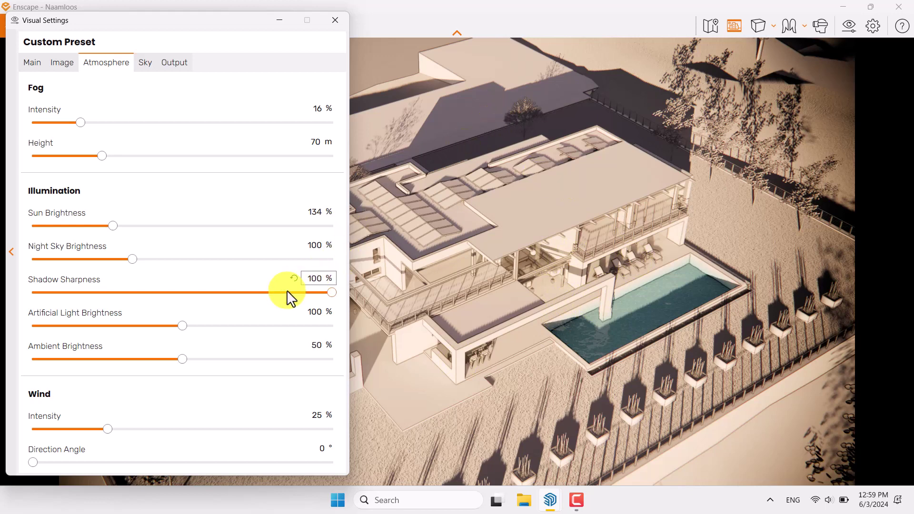
click(311, 279)
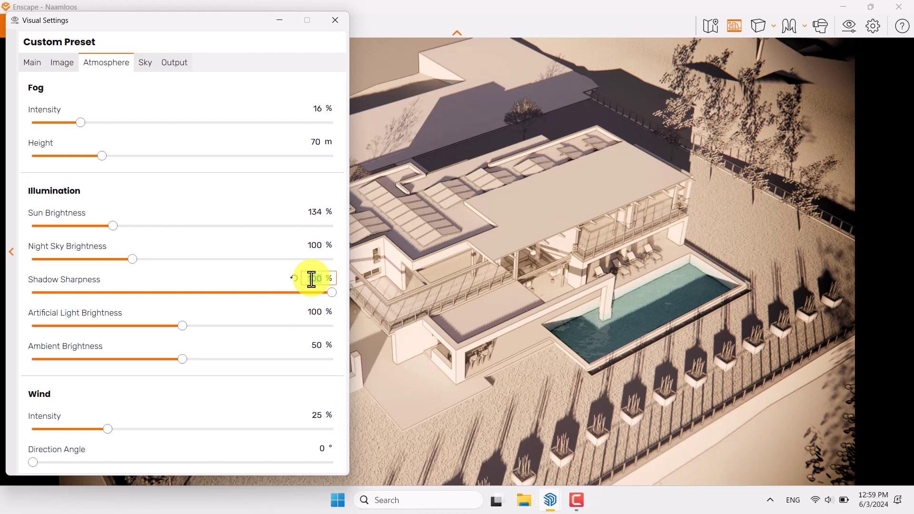
text(56)
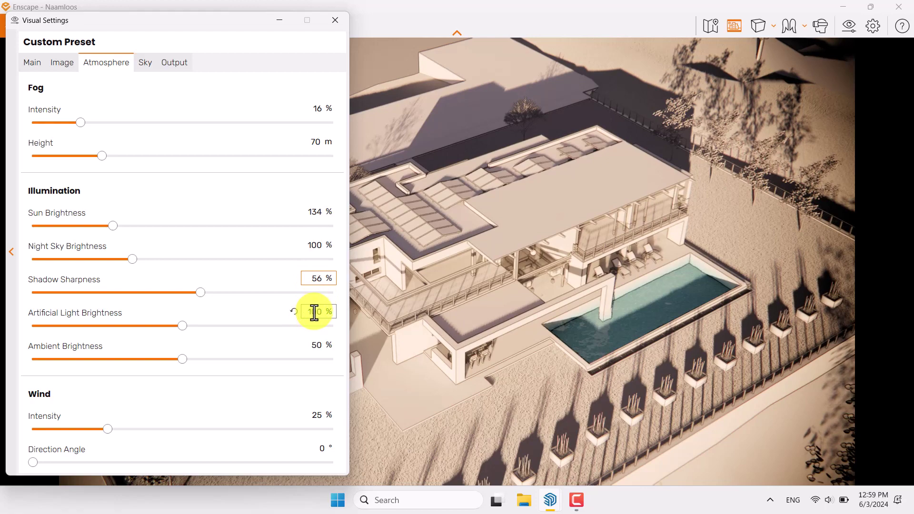
click(311, 349)
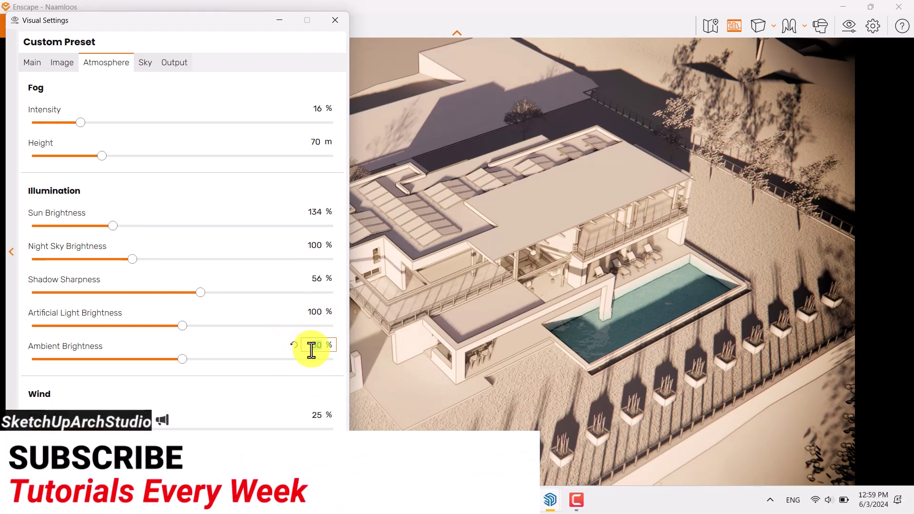
text(56)
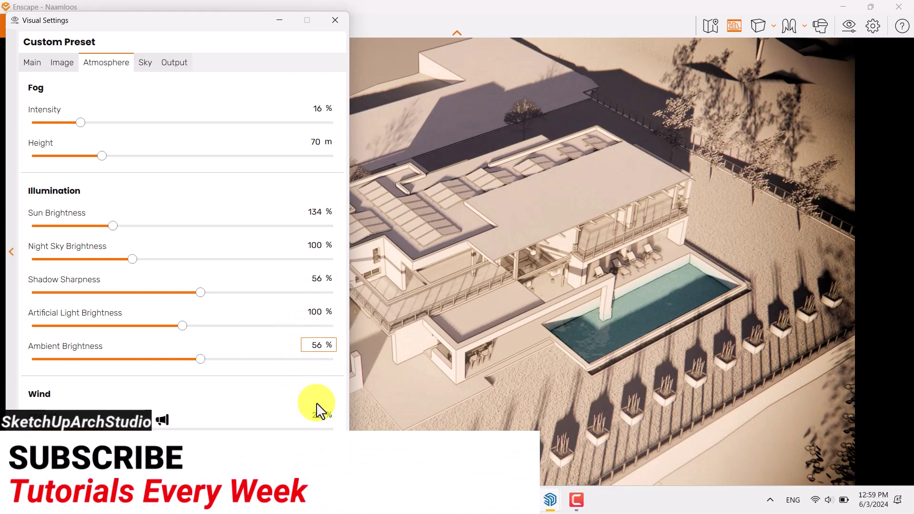
click(317, 412)
- Set Wind Intensity to 0 and choose White Cubes as the sky's horizon source
text(0)
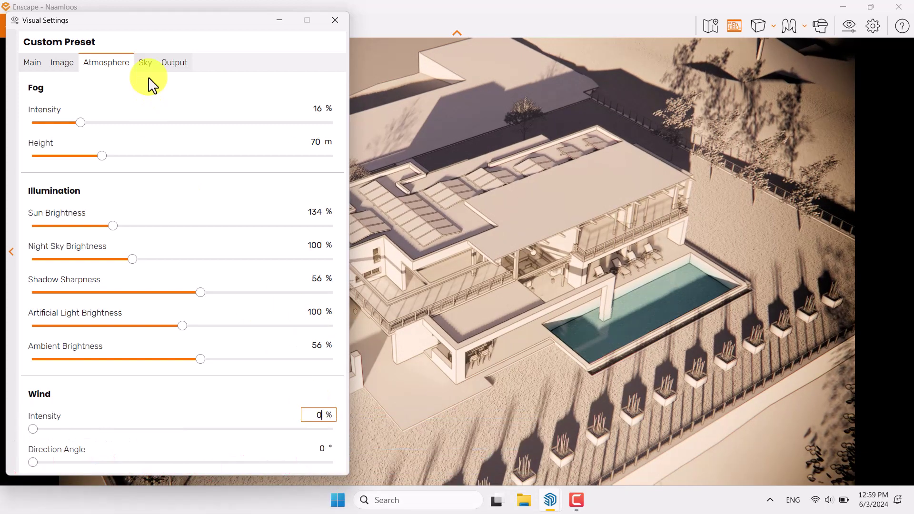
click(145, 64)
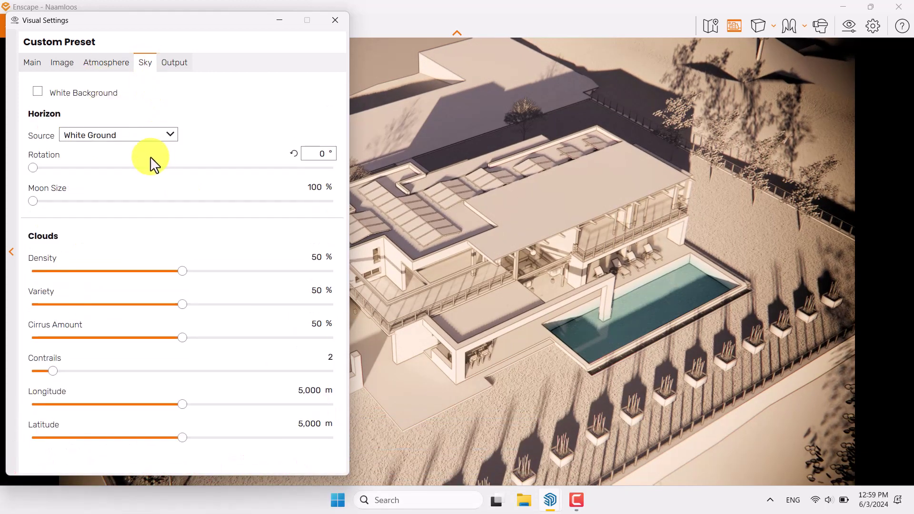
click(122, 135)
click(120, 265)
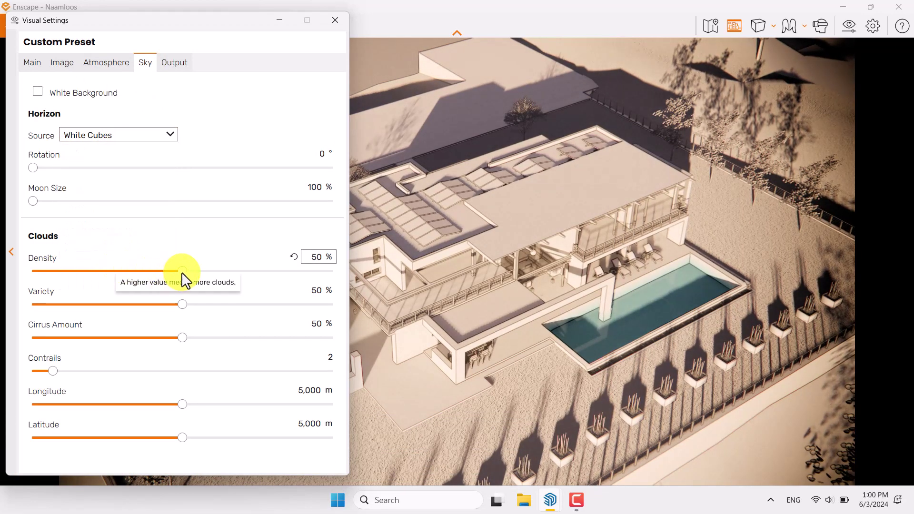
- Drop cloud density, cirrus and variety to 0%, then reset Sun Brightness to 80%
drag(179, 275, 4, 275)
drag(182, 338, 7, 338)
drag(182, 304, 10, 314)
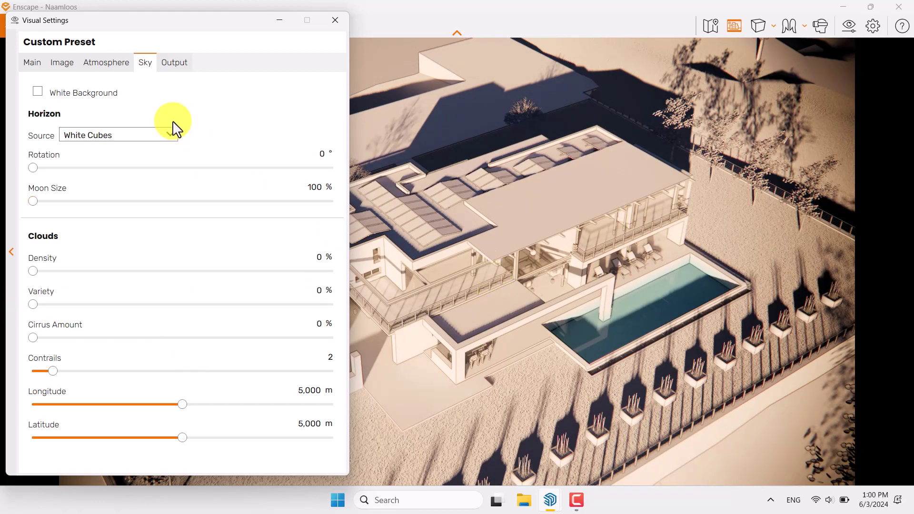
click(113, 66)
click(291, 213)
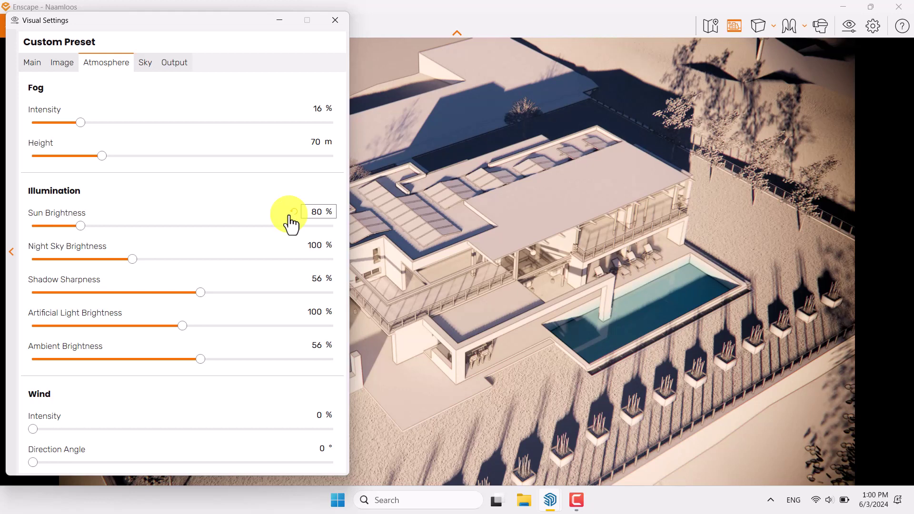
- Lower Image saturation to 108%
click(61, 67)
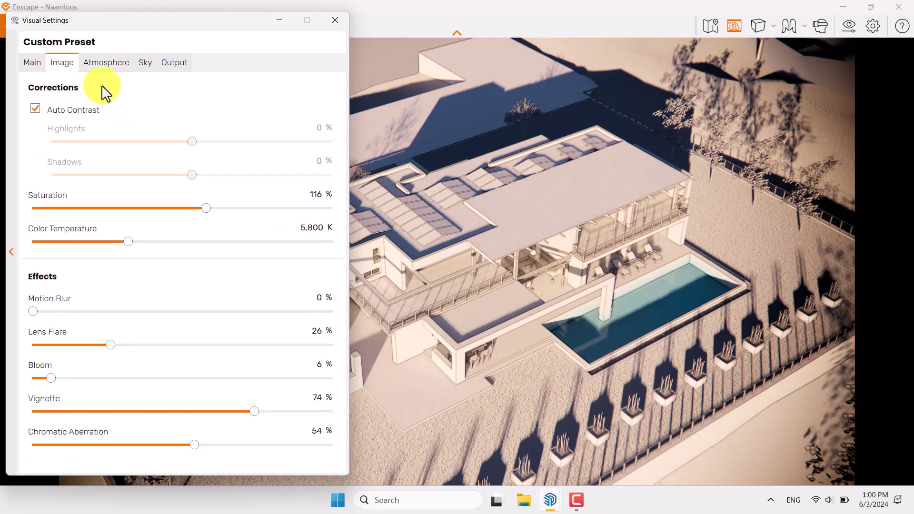
mouse_move(321, 199)
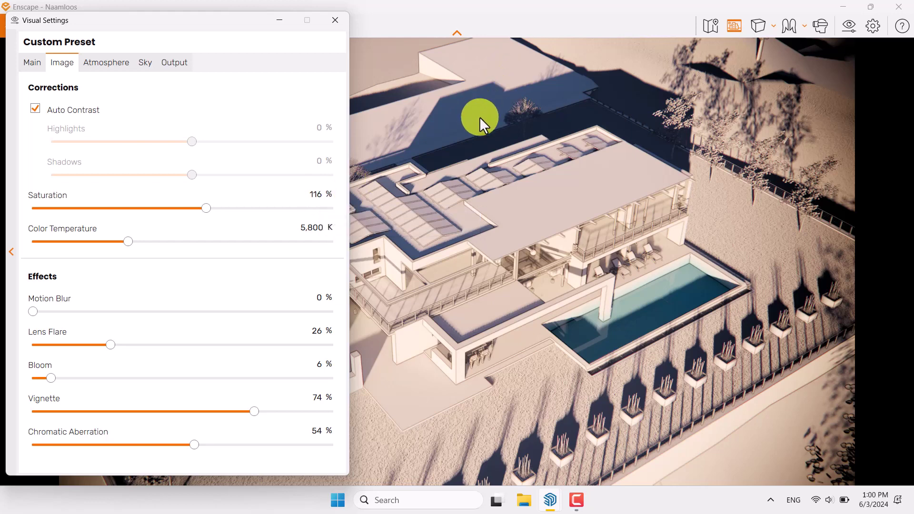
click(304, 196)
text(108)
key(Return)
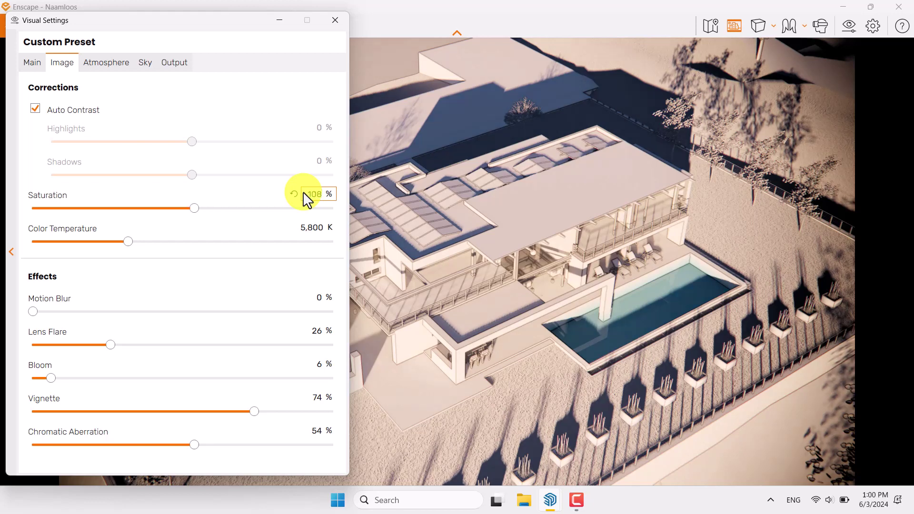
- Set the Output resolution to Ultra HD 3840×2160
click(176, 64)
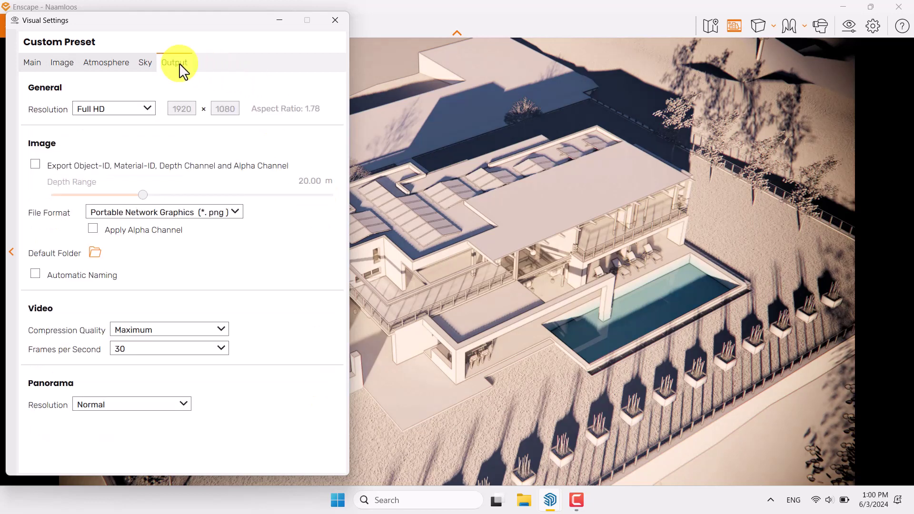
click(145, 115)
click(114, 177)
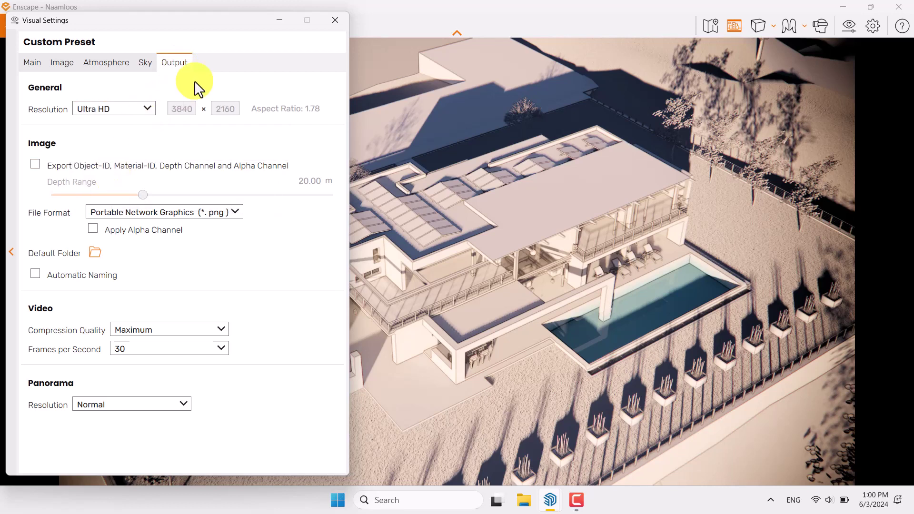
- Close the visual settings and save a PNG screenshot named 'Simple White Render' to the Desktop
click(334, 20)
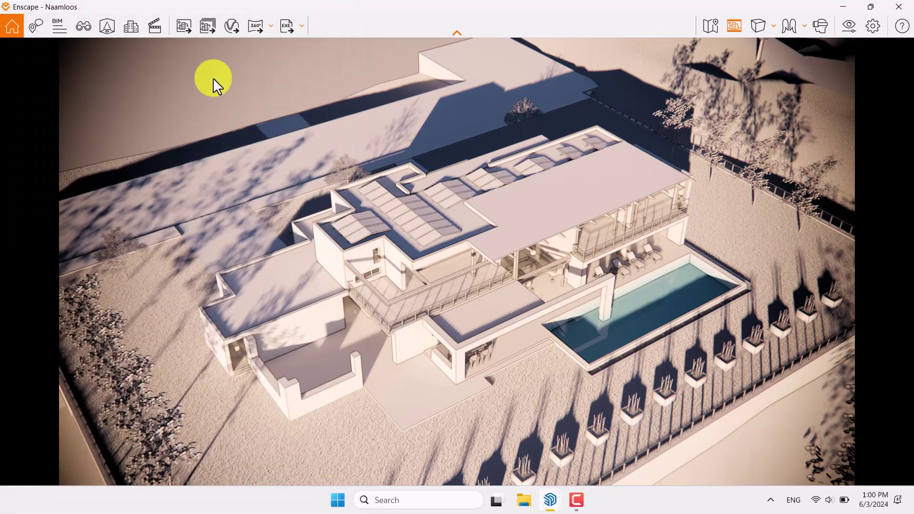
click(187, 29)
click(466, 136)
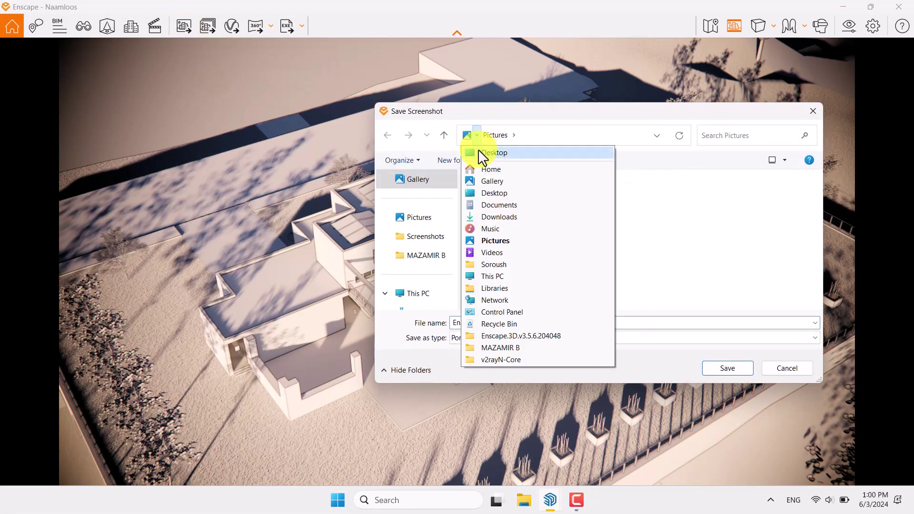
click(478, 150)
double_click(527, 320)
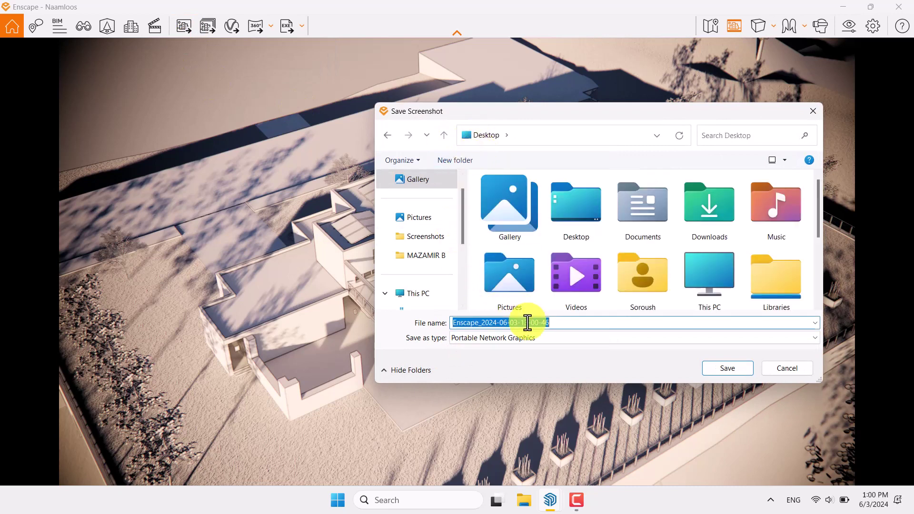
text(Simple )
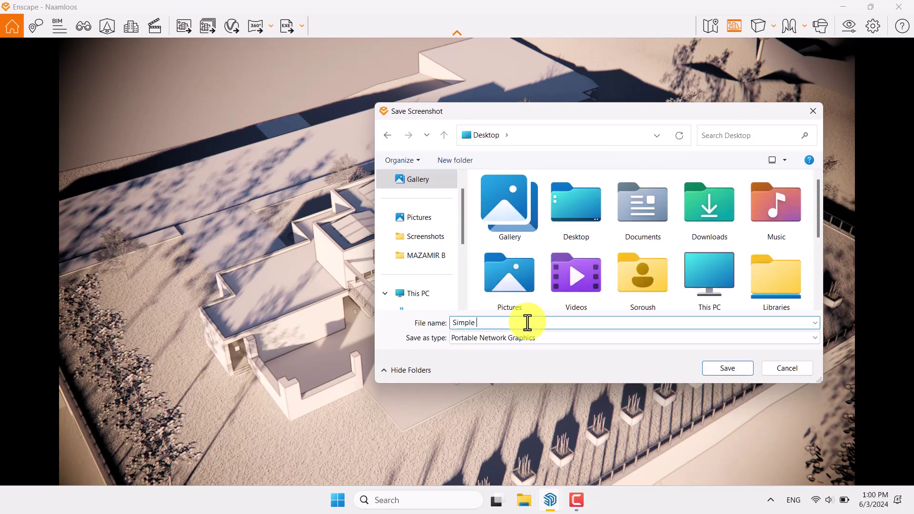
text(White Render)
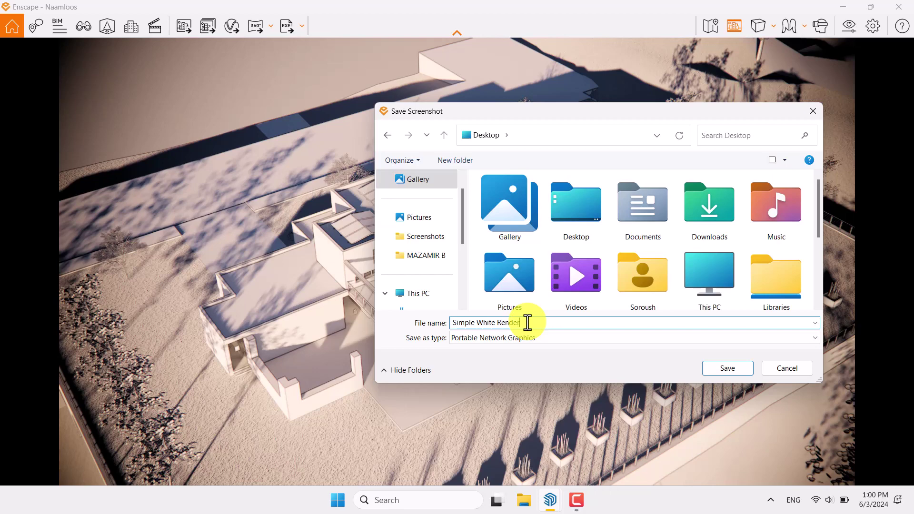
click(721, 366)
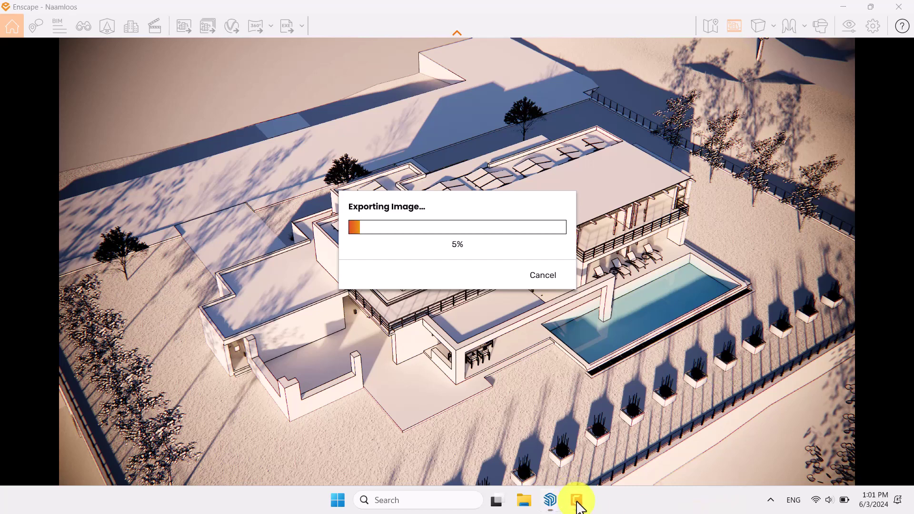
click(577, 500)
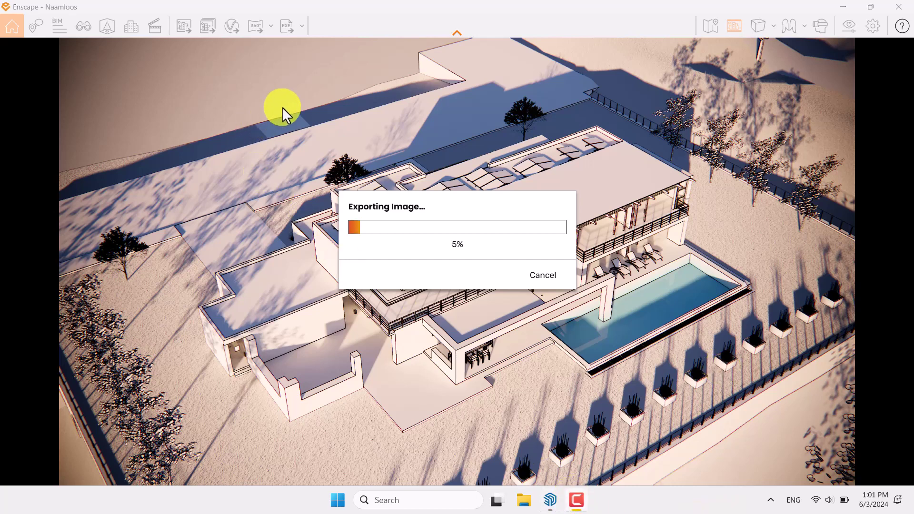